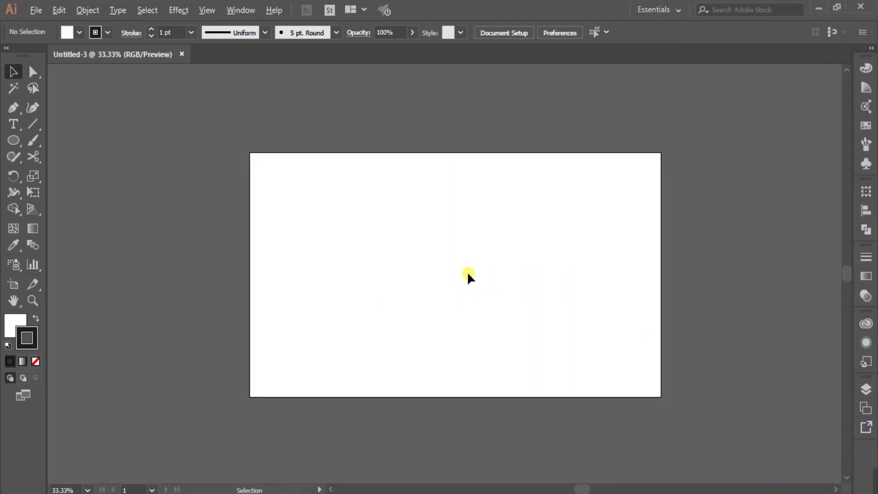
Step: Create a 200 px by 300 px rectangle on the artboard with the Rectangle tool
{"action": "scroll", "coordinate": [467, 271], "scroll_direction": "up", "scroll_amount": 3}
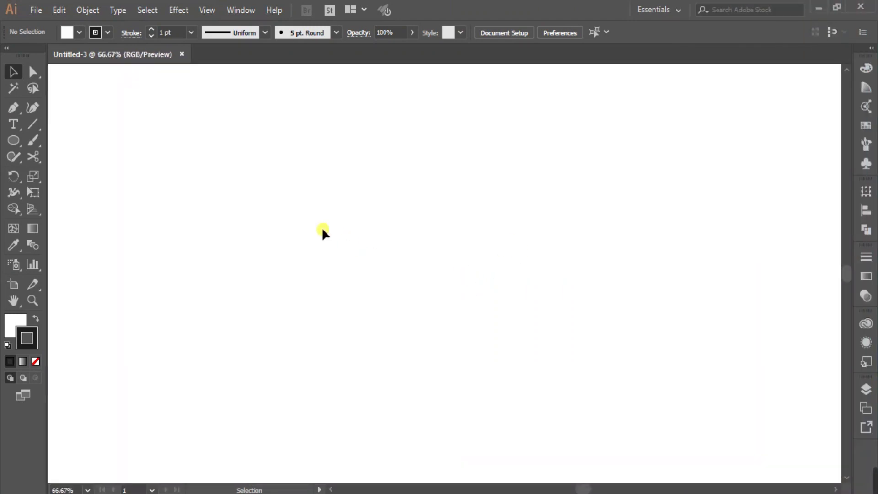
{"action": "left_click", "coordinate": [10, 141]}
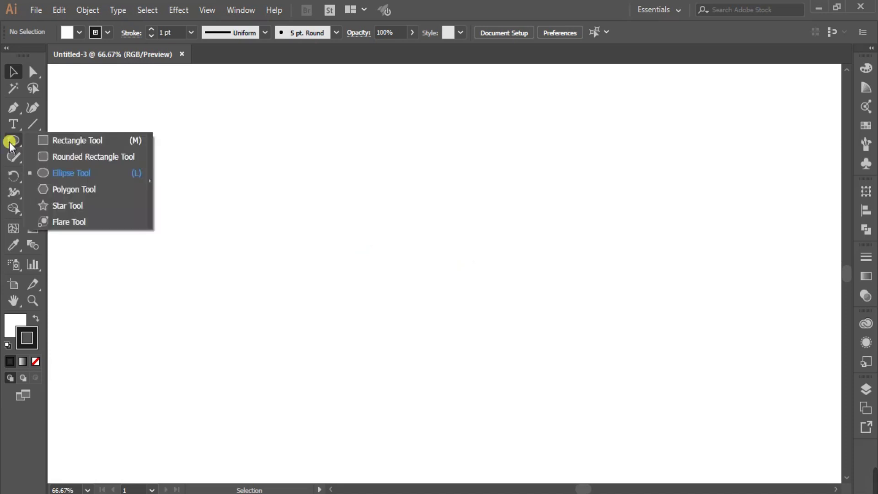
{"action": "left_click", "coordinate": [93, 141]}
{"action": "left_click", "coordinate": [388, 208]}
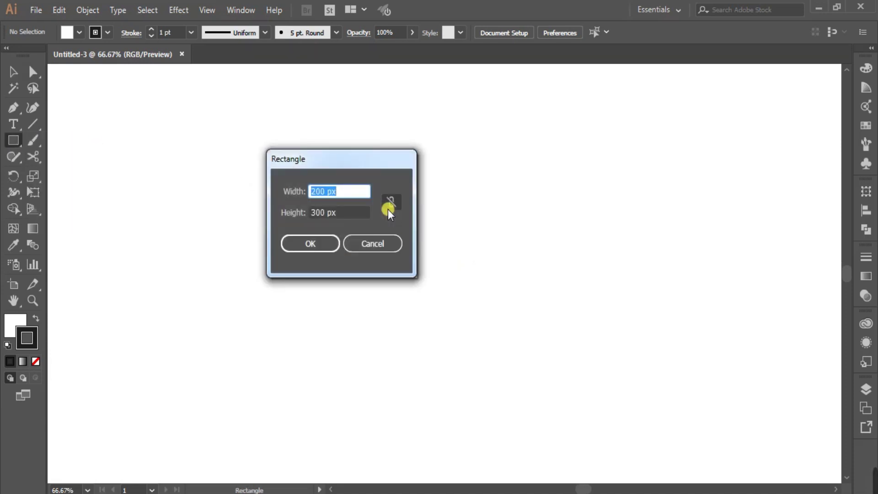
{"action": "left_click_drag", "start_coordinate": [327, 158], "coordinate": [393, 181]}
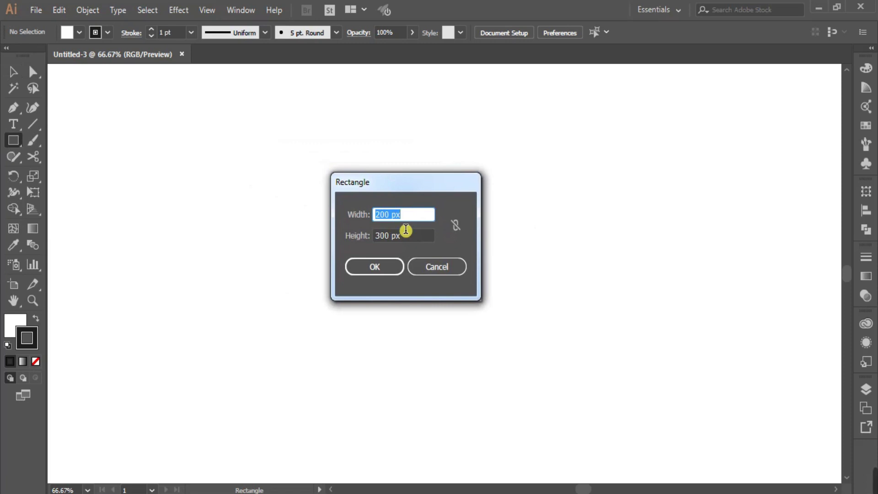
{"action": "left_click", "coordinate": [373, 270]}
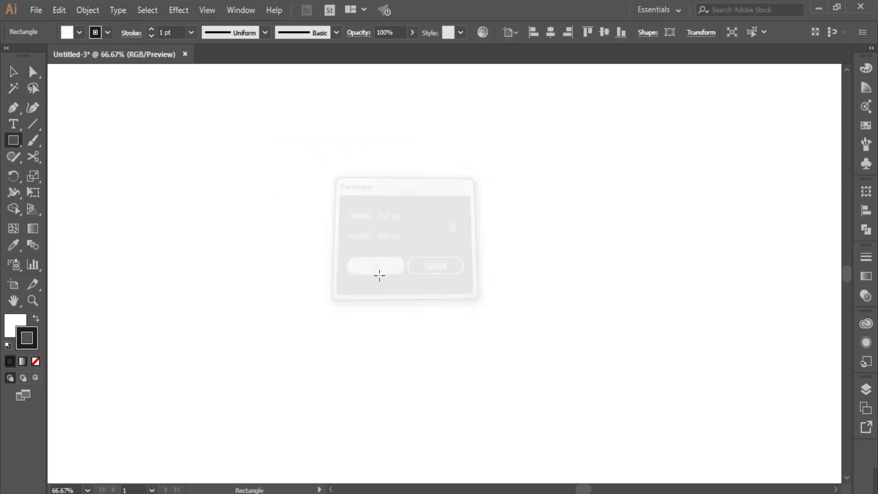
Step: Set the rectangle's stroke weight to 3 pt
{"action": "left_click", "coordinate": [15, 323]}
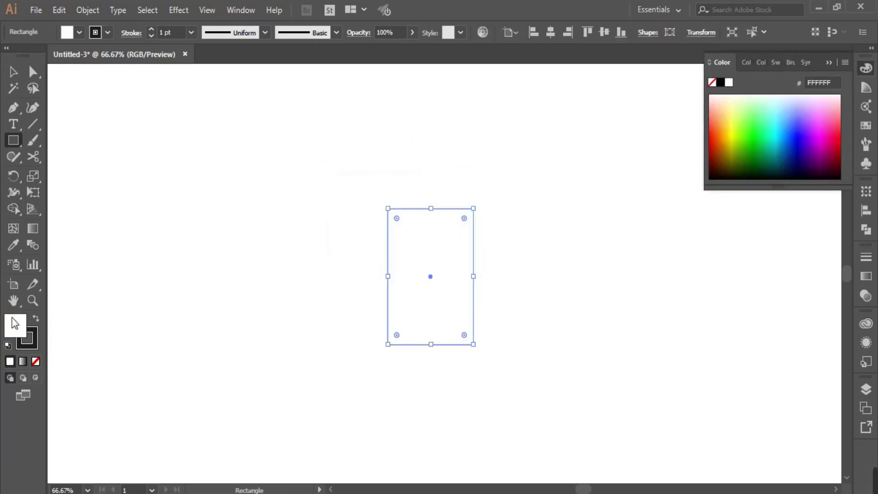
{"action": "left_click", "coordinate": [14, 72]}
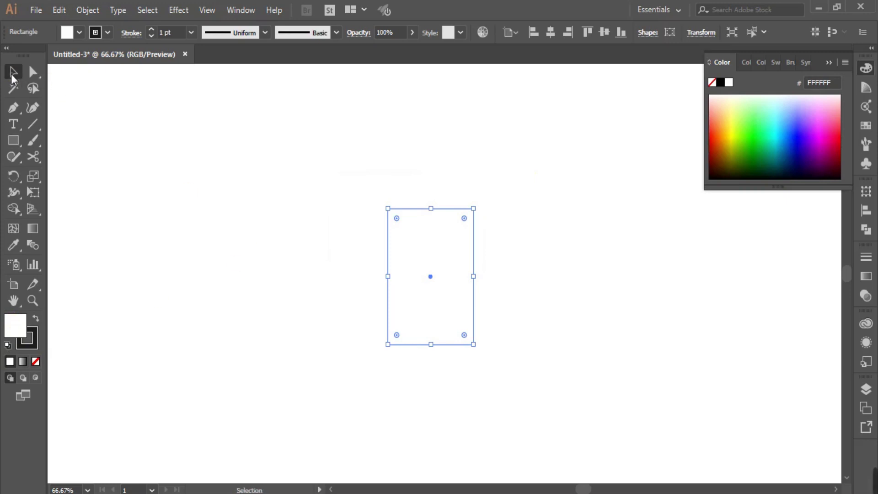
{"action": "left_click", "coordinate": [314, 229]}
{"action": "left_click", "coordinate": [440, 211]}
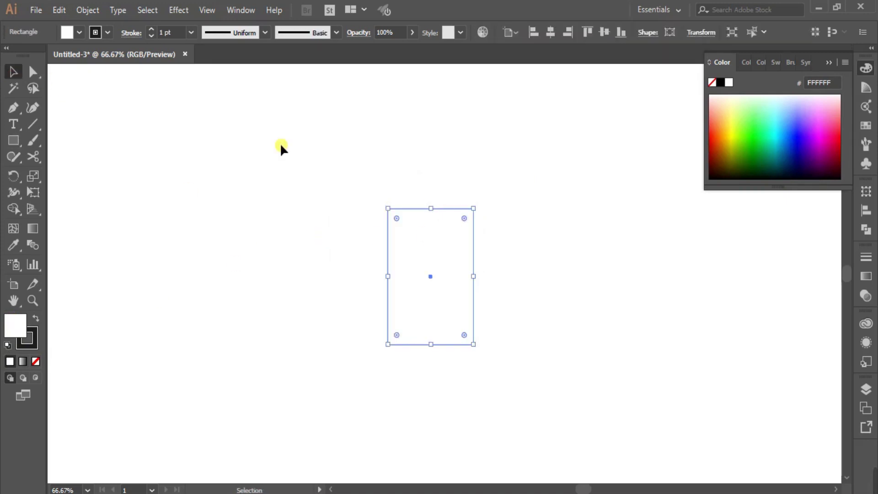
{"action": "left_click", "coordinate": [149, 30]}
{"action": "left_click", "coordinate": [150, 29]}
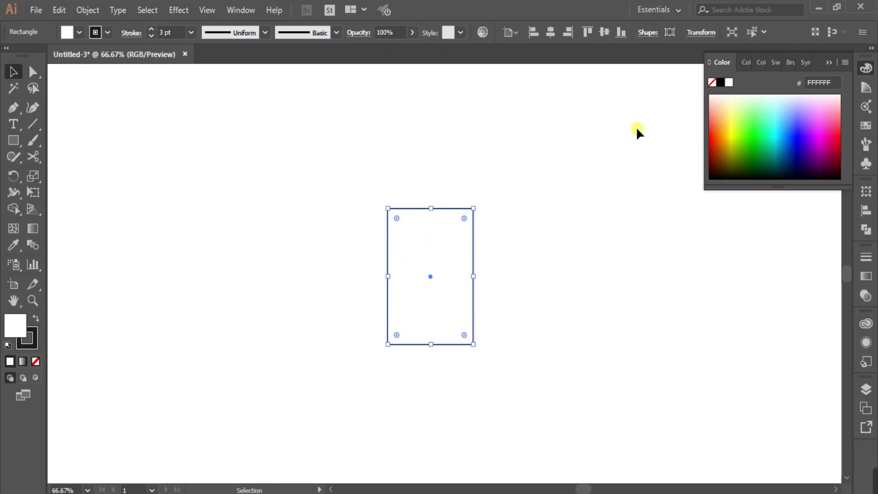
{"action": "left_click", "coordinate": [831, 61]}
Step: Center the rectangle horizontally and vertically on the artboard and lock it as a guide
{"action": "left_click", "coordinate": [550, 32]}
{"action": "left_click", "coordinate": [604, 32]}
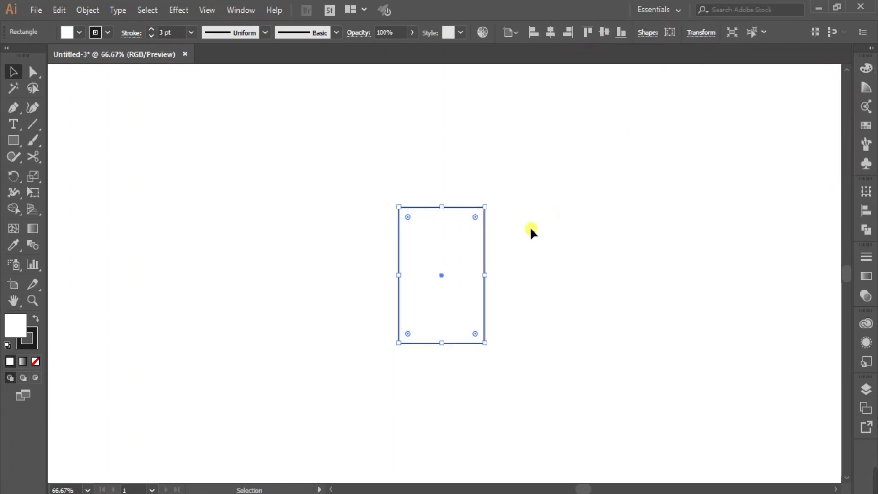
{"action": "left_click", "coordinate": [88, 10]}
{"action": "mouse_move", "coordinate": [194, 75]}
{"action": "left_click", "coordinate": [320, 75]}
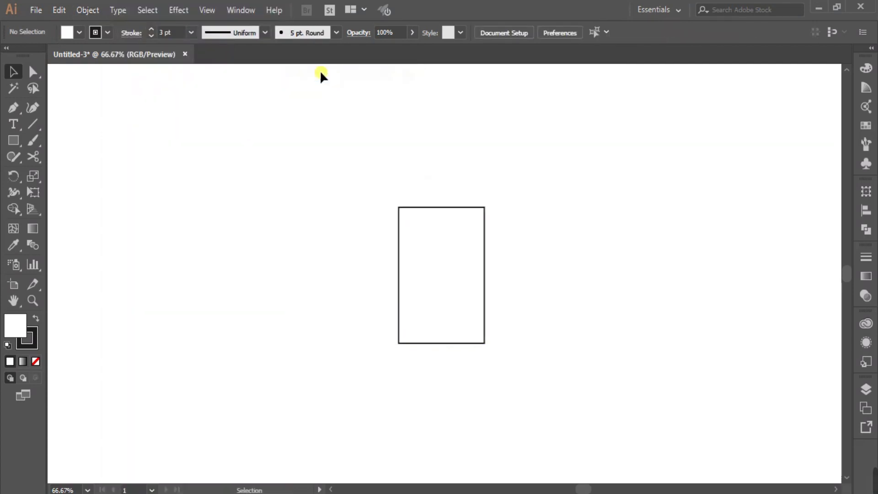
Step: Draw a curved Pen segment from the rectangle's upper-left corner to a smooth point 157 px down its left edge
{"action": "scroll", "coordinate": [465, 304], "scroll_direction": "up", "scroll_amount": 1}
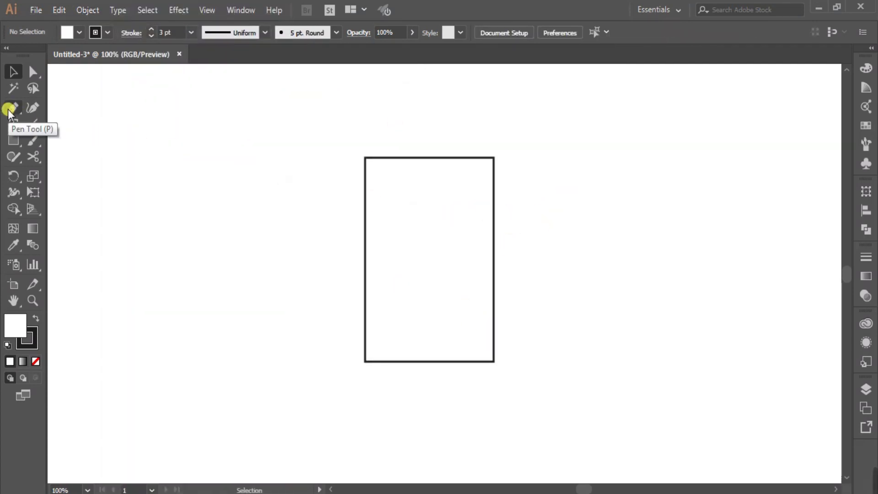
{"action": "left_click", "coordinate": [12, 109]}
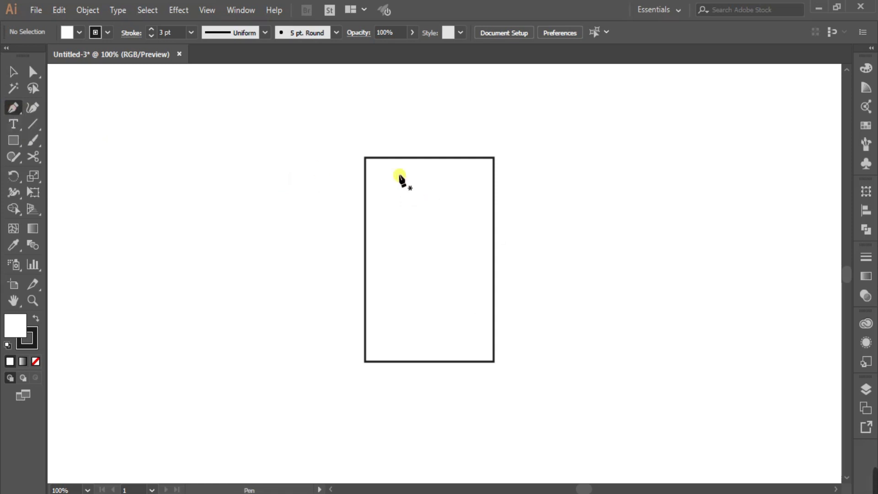
{"action": "left_click", "coordinate": [364, 157]}
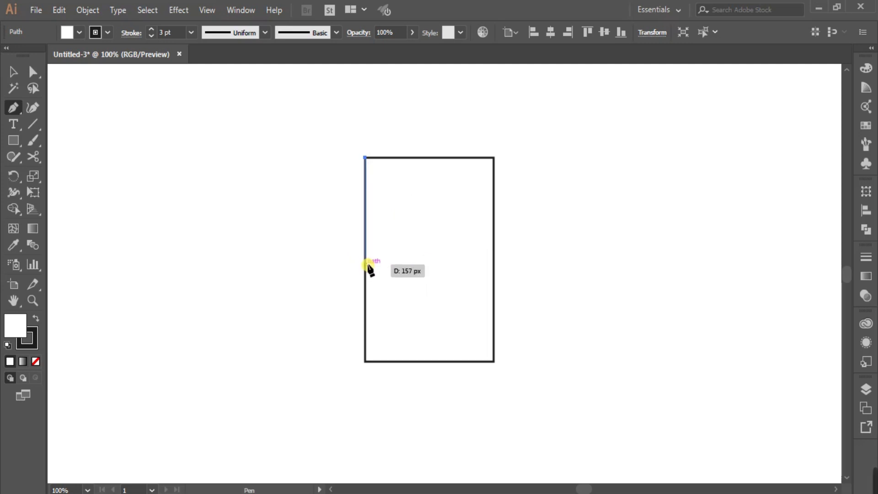
{"action": "left_click_drag", "start_coordinate": [366, 264], "coordinate": [175, 265]}
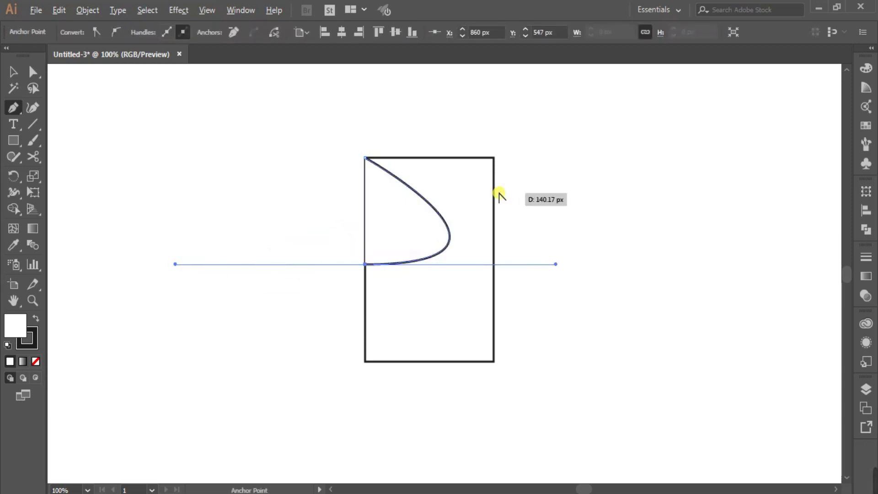
Step: Reshape the curve with horizontal handles of about equal length into a rounded R bowl that just touches the rectangle's right edge
{"action": "left_click_drag", "start_coordinate": [431, 206], "coordinate": [547, 210]}
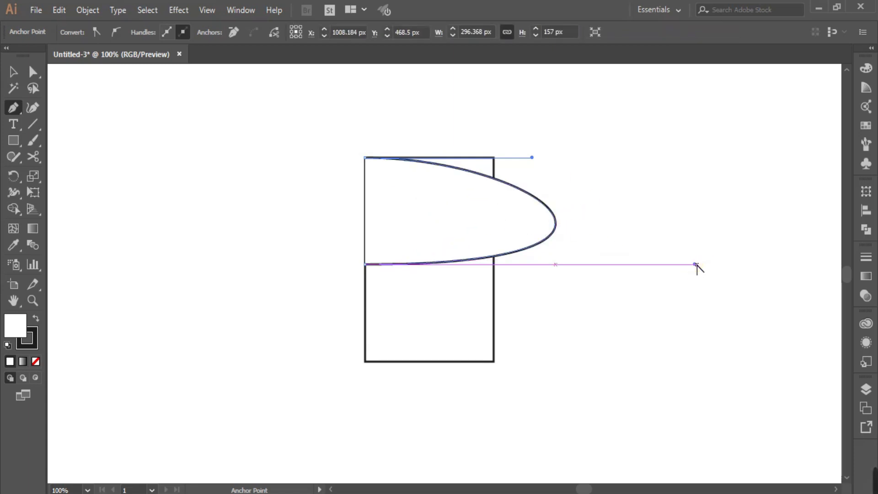
{"action": "left_click_drag", "start_coordinate": [693, 264], "coordinate": [537, 274]}
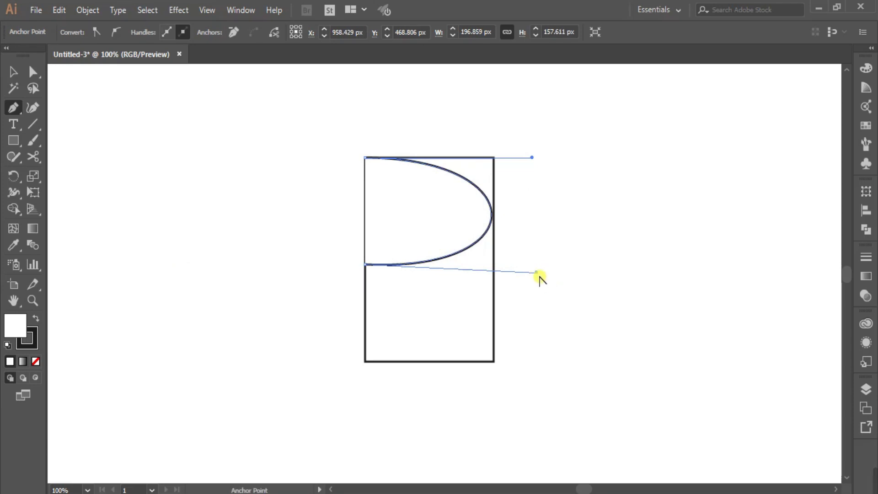
{"action": "left_click_drag", "start_coordinate": [539, 275], "coordinate": [539, 265]}
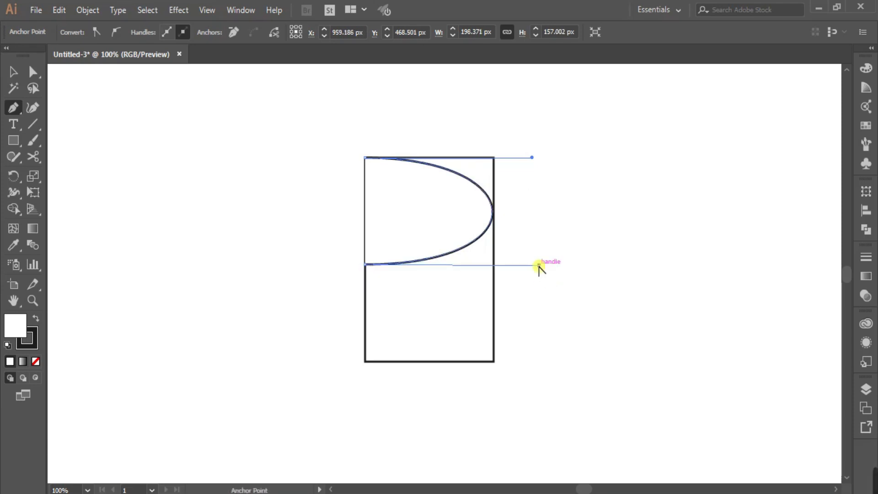
{"action": "left_click_drag", "start_coordinate": [531, 157], "coordinate": [528, 158]}
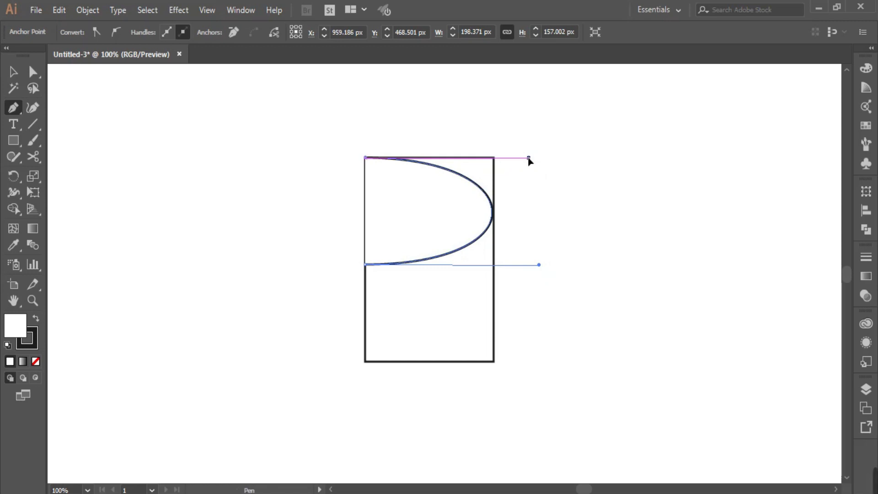
{"action": "mouse_move", "coordinate": [538, 266]}
{"action": "left_mouse_down"}
{"action": "mouse_move", "coordinate": [528, 268]}
{"action": "mouse_move", "coordinate": [538, 267]}
{"action": "left_mouse_up"}
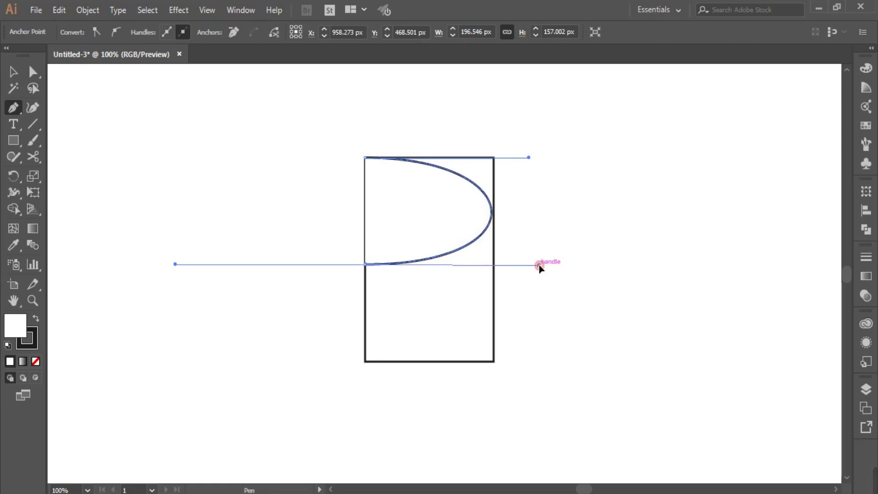
{"action": "left_click_drag", "start_coordinate": [541, 264], "coordinate": [544, 265]}
{"action": "left_click_drag", "start_coordinate": [529, 157], "coordinate": [541, 158]}
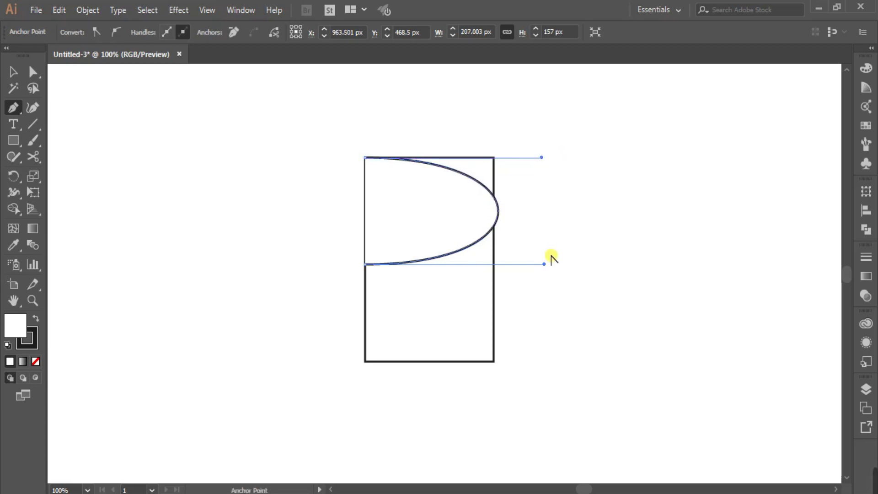
{"action": "left_click_drag", "start_coordinate": [544, 265], "coordinate": [535, 264]}
{"action": "left_click_drag", "start_coordinate": [541, 159], "coordinate": [536, 158]}
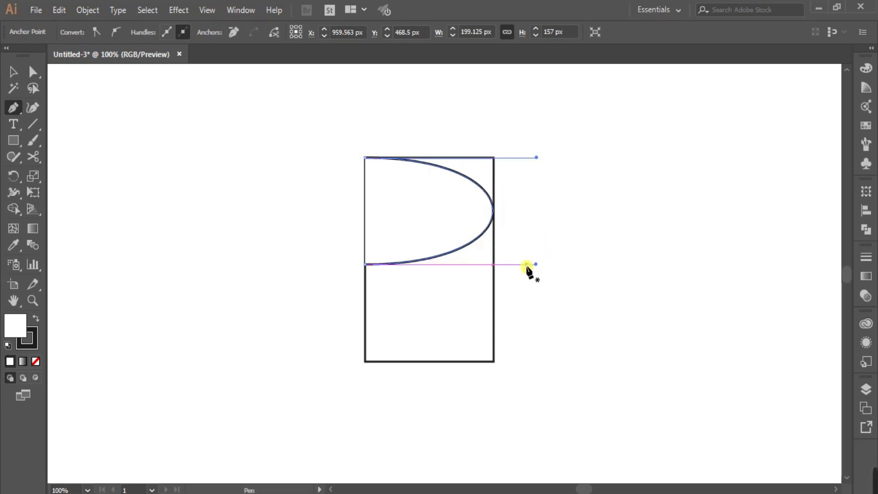
Step: Continue the path from the bowl's lower end with a straight diagonal leg to the rectangle's lower-right corner, and deselect it
{"action": "left_click", "coordinate": [366, 264]}
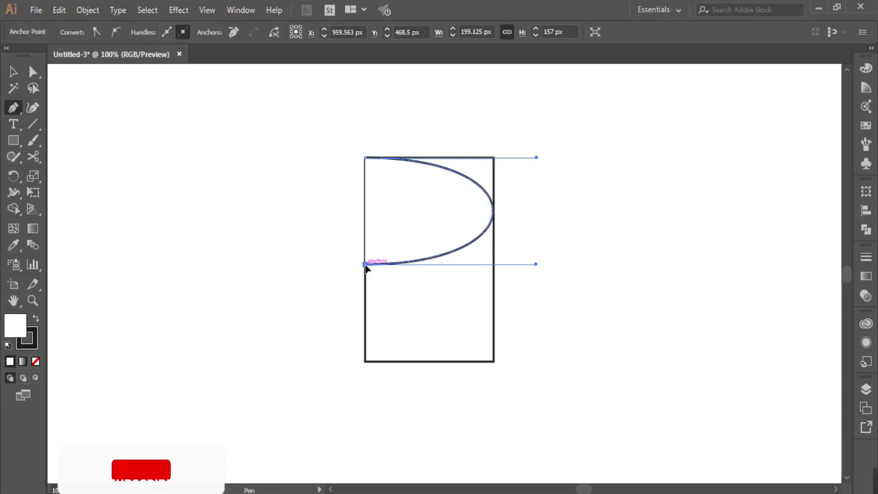
{"action": "left_click", "coordinate": [494, 361]}
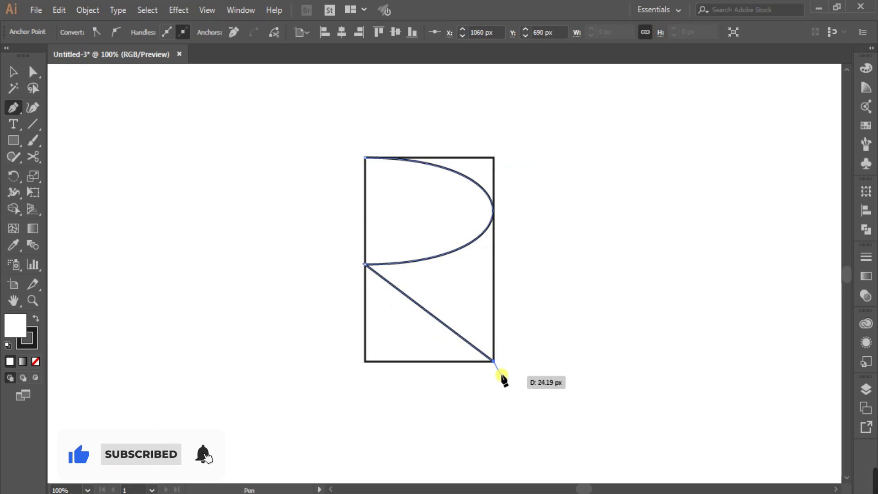
{"action": "left_click", "coordinate": [13, 72]}
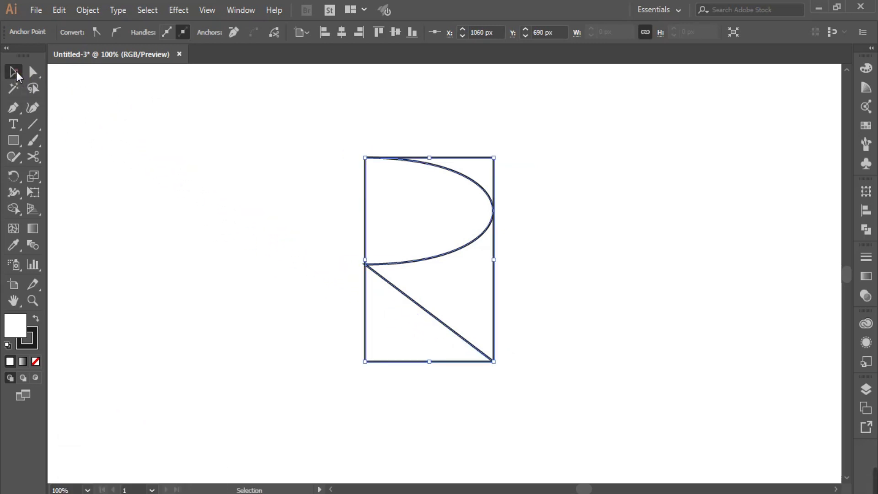
{"action": "left_click", "coordinate": [326, 232]}
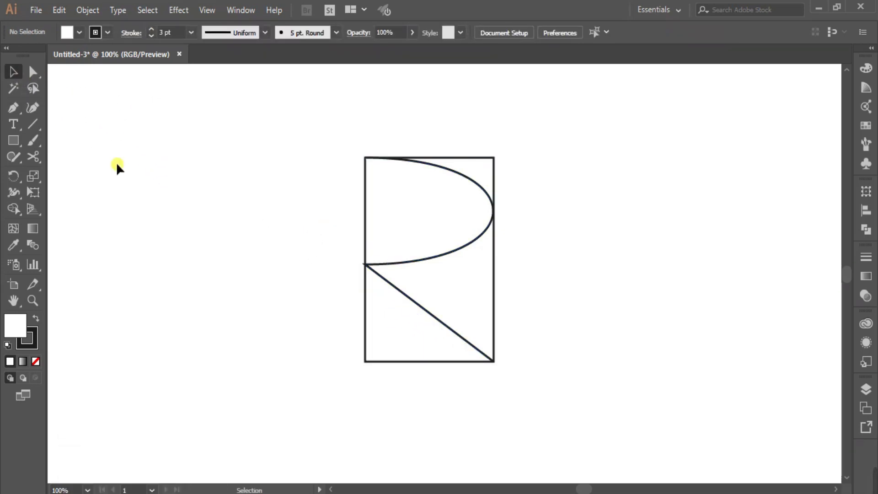
Step: Draw the R's straight stem with the Pen tool from the rectangle's lower-left corner to its upper-left corner, and deselect it
{"action": "left_click", "coordinate": [14, 108]}
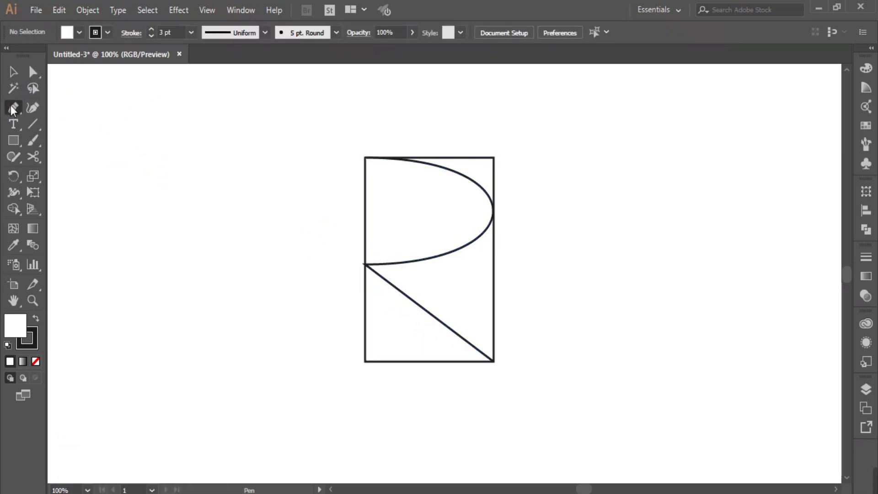
{"action": "left_click", "coordinate": [365, 361]}
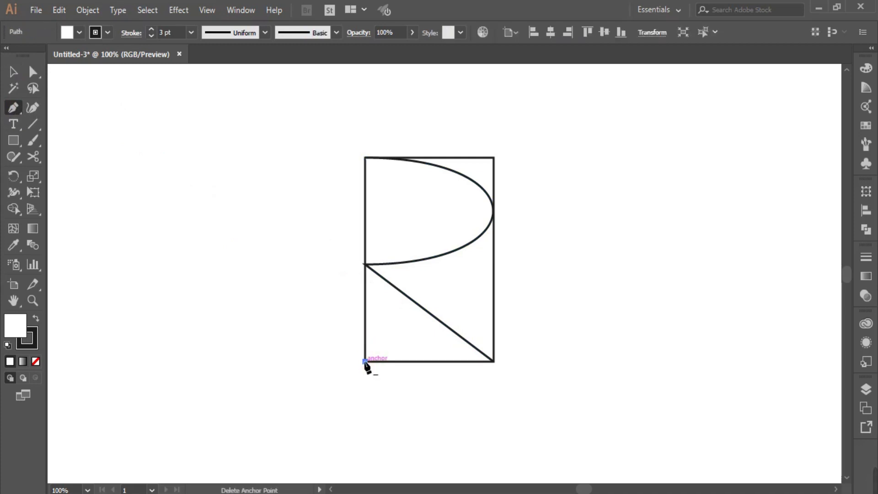
{"action": "left_click", "coordinate": [365, 159]}
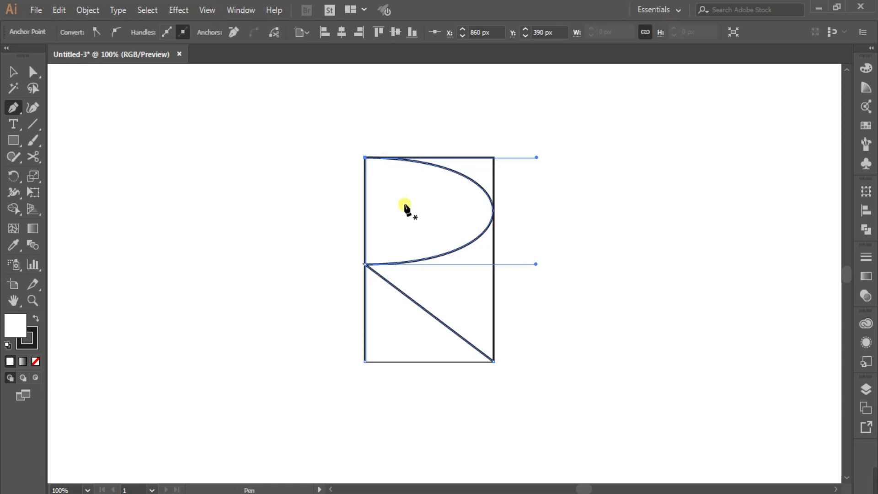
{"action": "left_click", "coordinate": [11, 71]}
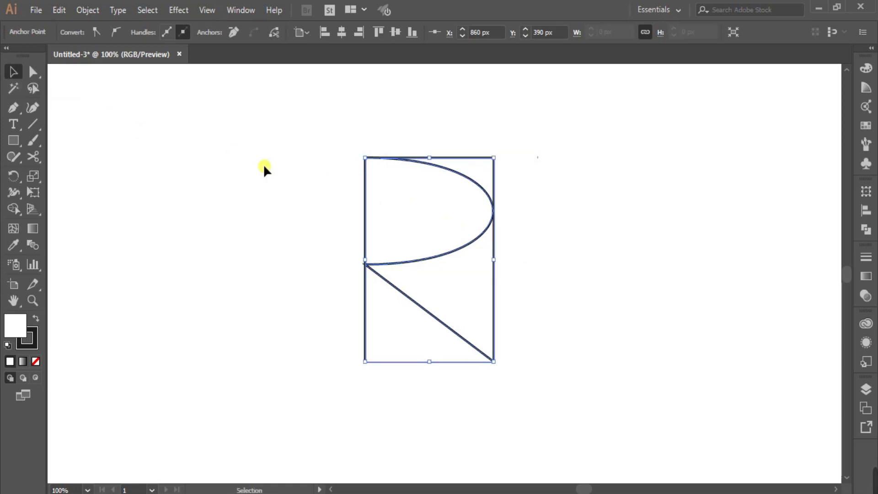
{"action": "left_click", "coordinate": [264, 167]}
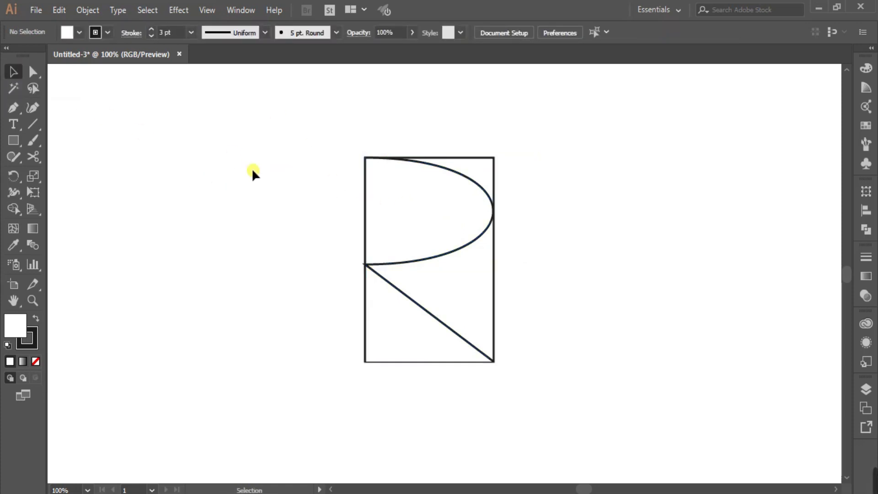
Step: Unlock the guide rectangle and delete it, keeping only the R outline
{"action": "left_click", "coordinate": [89, 10]}
{"action": "left_click", "coordinate": [161, 92]}
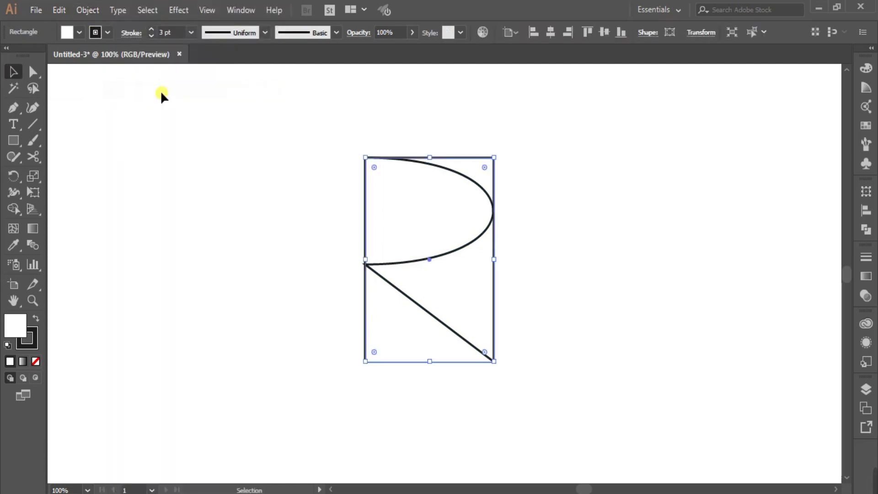
{"action": "left_click", "coordinate": [500, 151]}
{"action": "left_click", "coordinate": [484, 159]}
{"action": "key", "text": "Delete"}
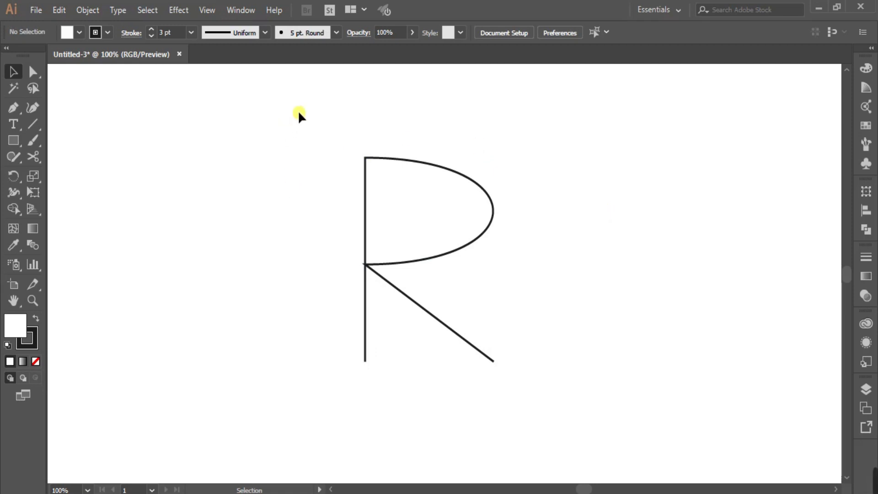
Step: Select the whole R outline, remove its fill and set its stroke color to black 000000
{"action": "left_click_drag", "start_coordinate": [294, 122], "coordinate": [551, 405]}
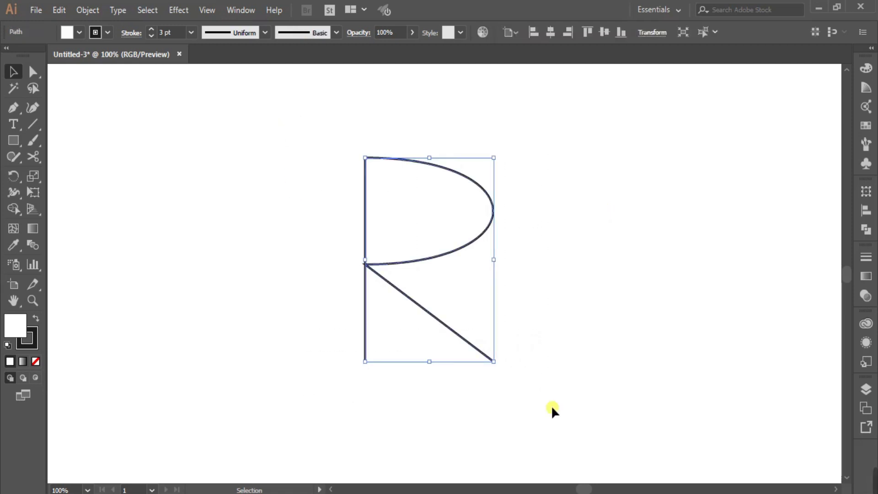
{"action": "left_click", "coordinate": [35, 361]}
{"action": "double_click", "coordinate": [34, 337]}
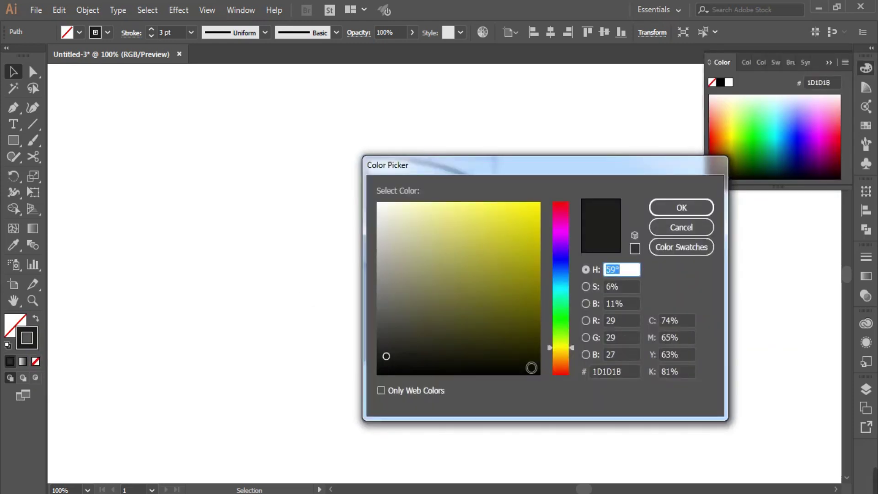
{"action": "left_click_drag", "start_coordinate": [529, 364], "coordinate": [547, 385]}
{"action": "left_click", "coordinate": [680, 208]}
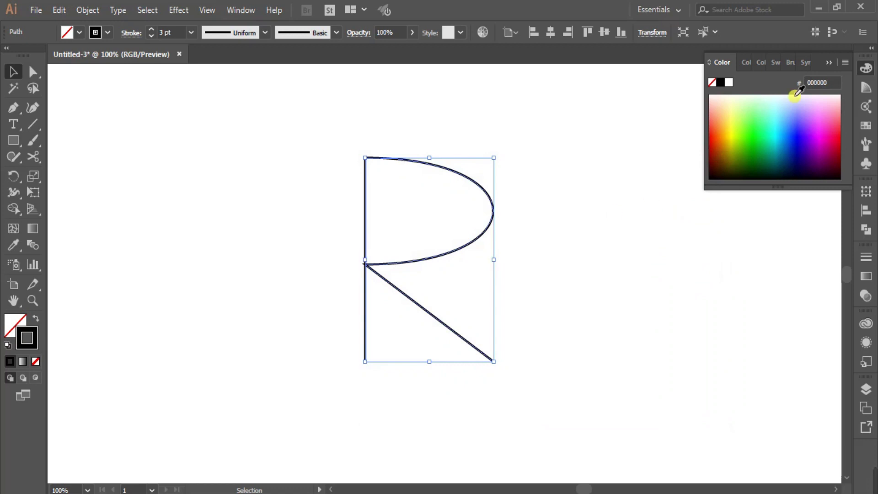
{"action": "left_click", "coordinate": [832, 63]}
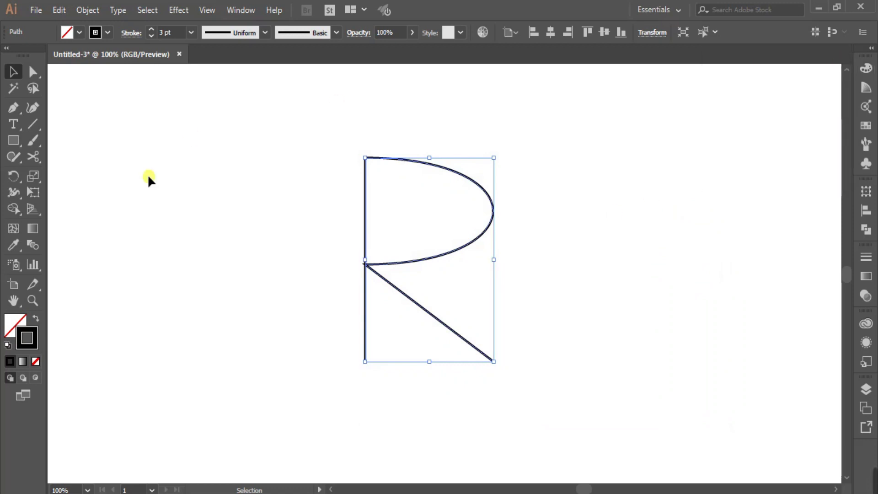
Step: Give the R's stroke round caps and round corner joins, and set its weight to 10 pt
{"action": "left_click", "coordinate": [132, 34]}
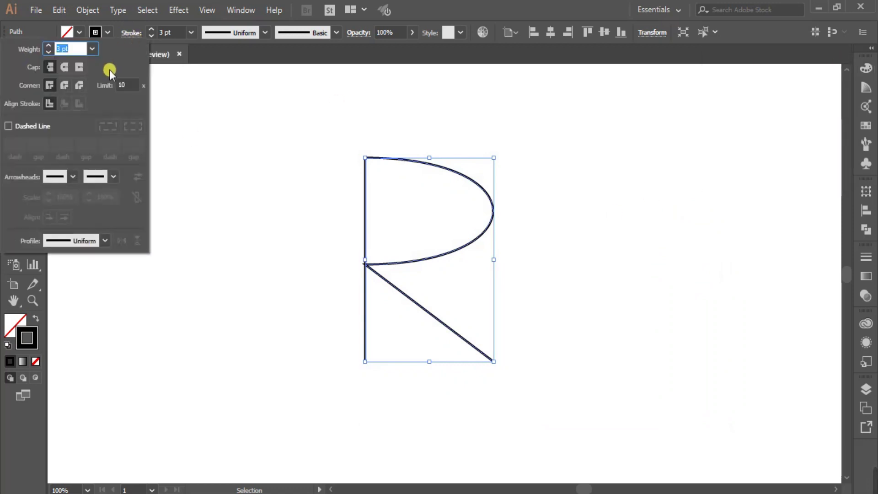
{"action": "left_click", "coordinate": [62, 67]}
{"action": "left_click", "coordinate": [62, 86]}
{"action": "left_click", "coordinate": [55, 49]}
{"action": "left_click", "coordinate": [48, 45]}
{"action": "left_click", "coordinate": [48, 46]}
{"action": "left_click", "coordinate": [48, 46]}
{"action": "left_click", "coordinate": [48, 46]}
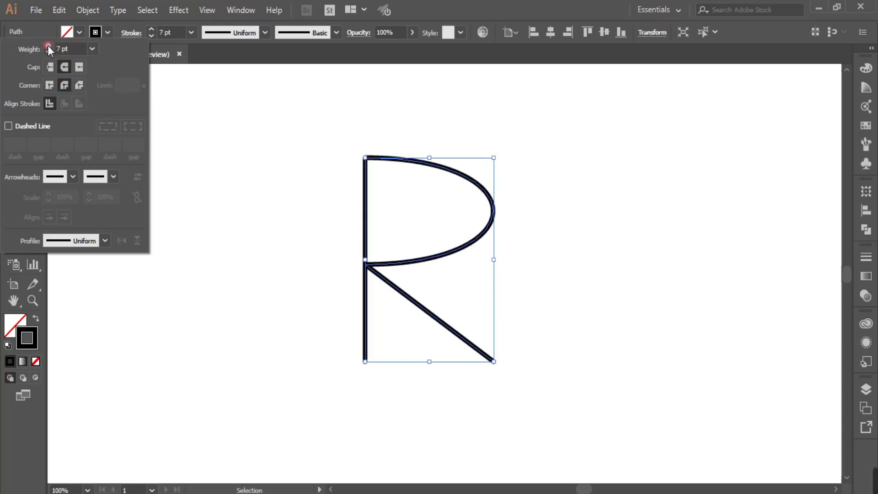
{"action": "left_click", "coordinate": [48, 46]}
{"action": "left_click", "coordinate": [48, 46]}
{"action": "left_click", "coordinate": [48, 46]}
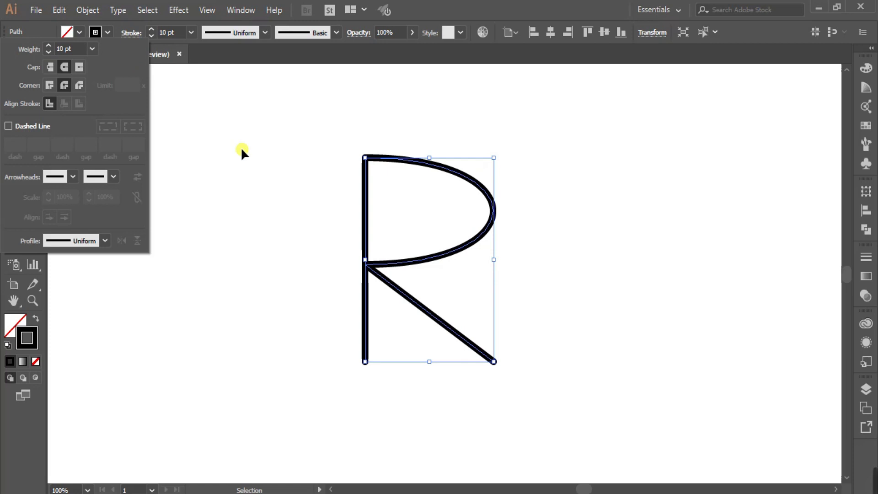
{"action": "left_click", "coordinate": [222, 93]}
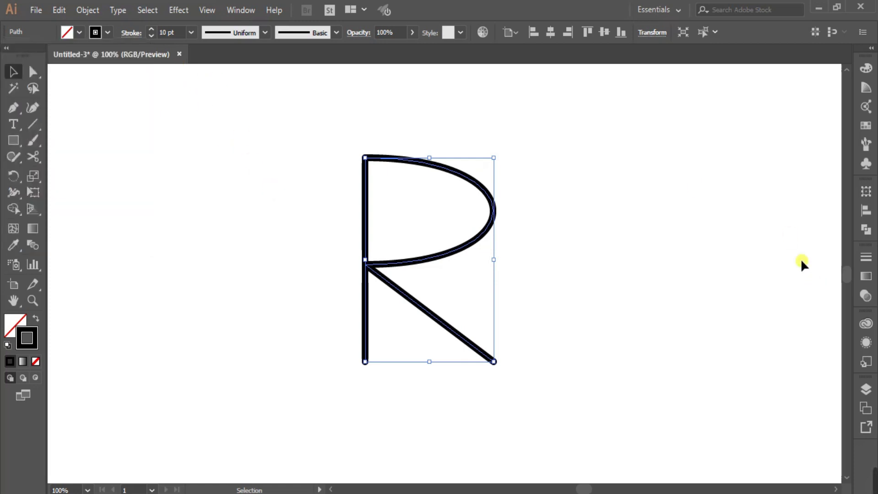
Step: Add two more strokes to the selected R in its Appearance attributes
{"action": "left_click", "coordinate": [866, 342]}
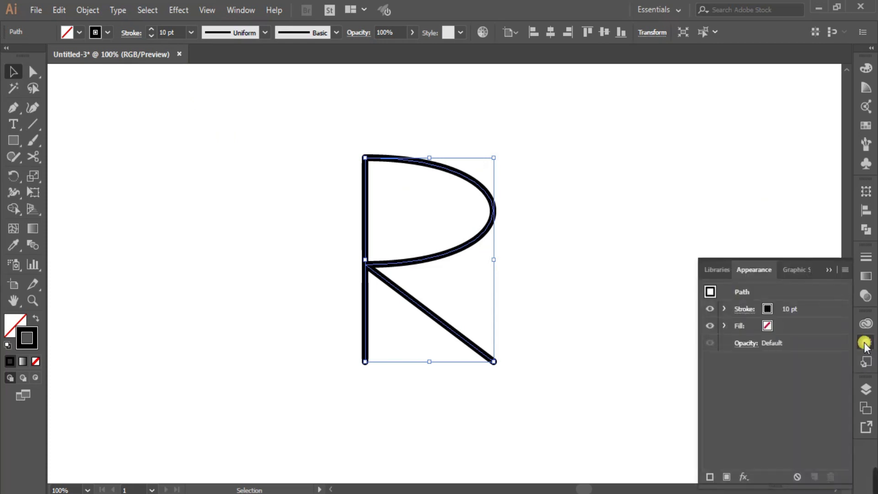
{"action": "left_click", "coordinate": [235, 10]}
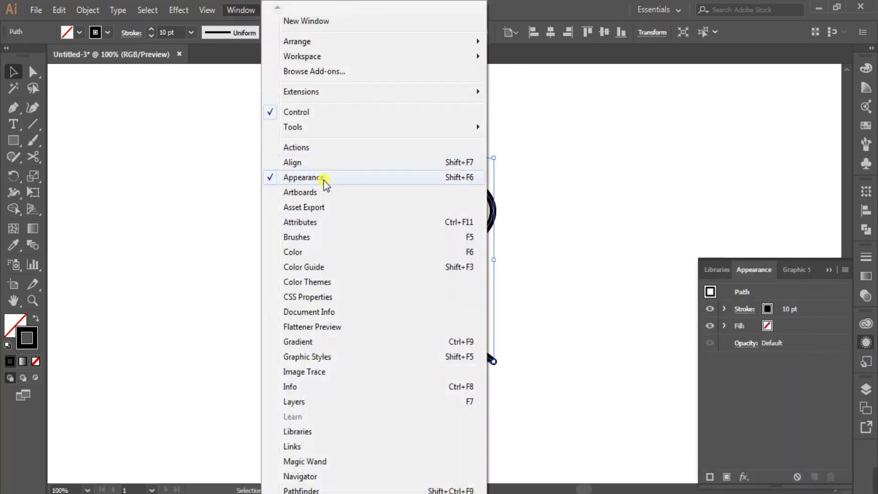
{"action": "left_click", "coordinate": [687, 268]}
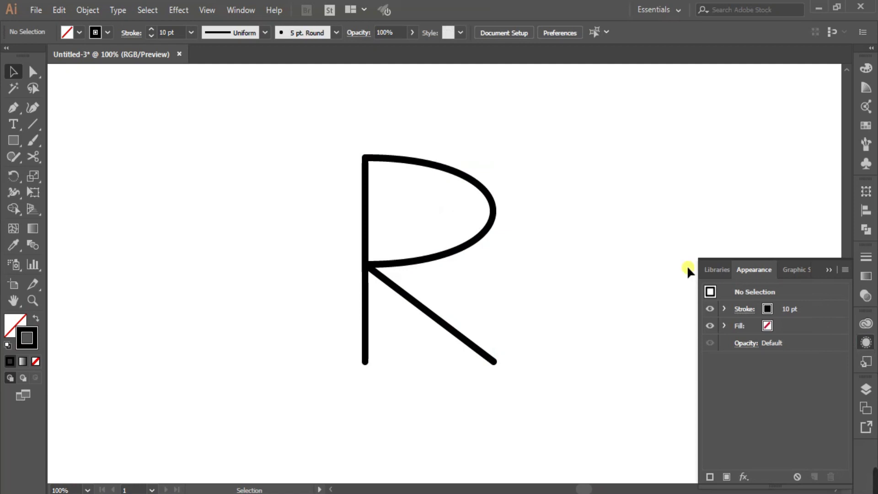
{"action": "left_click", "coordinate": [461, 247]}
{"action": "left_click", "coordinate": [798, 309]}
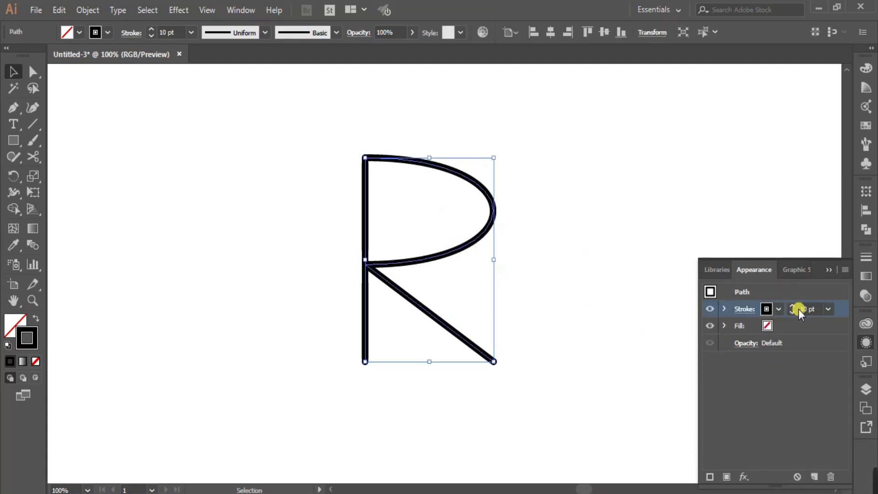
{"action": "left_click", "coordinate": [709, 476]}
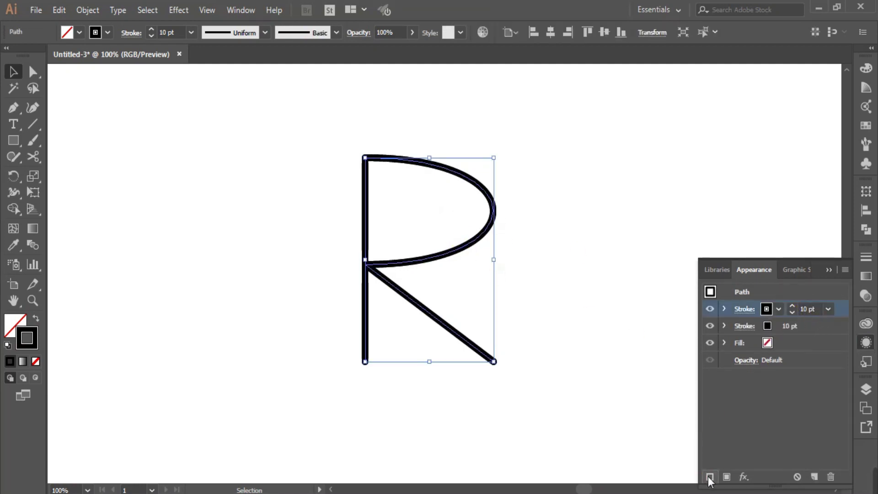
{"action": "left_click", "coordinate": [710, 476]}
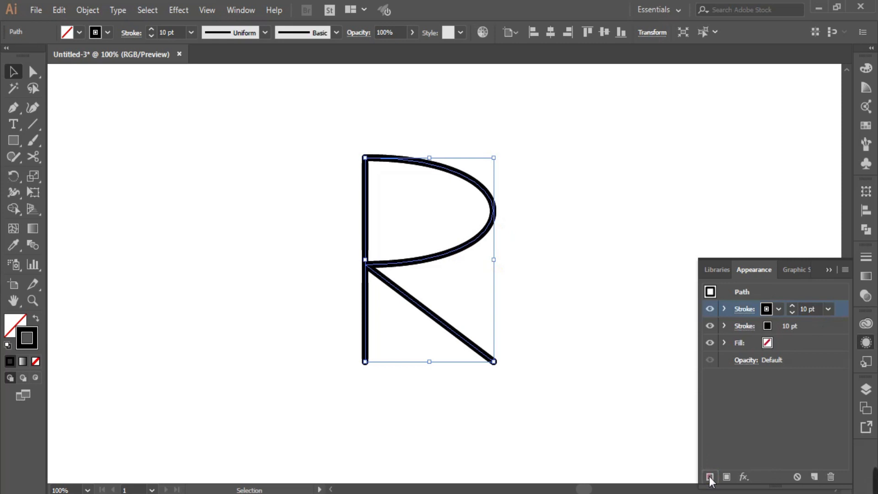
Step: Set the R's middle stroke weight to 30 pt and its uppermost stroke weight to 50 pt in the Appearance stack
{"action": "left_click", "coordinate": [800, 328]}
{"action": "left_click", "coordinate": [801, 325]}
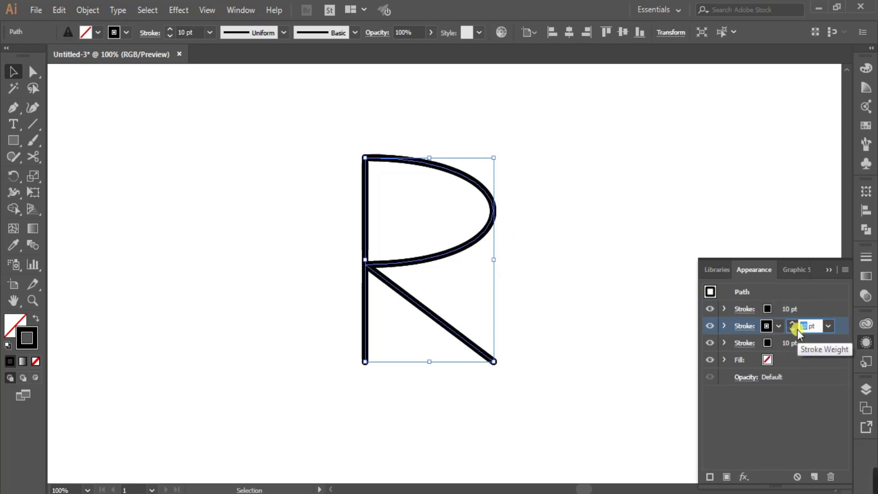
{"action": "type", "text": "30"}
{"action": "key", "text": "Return"}
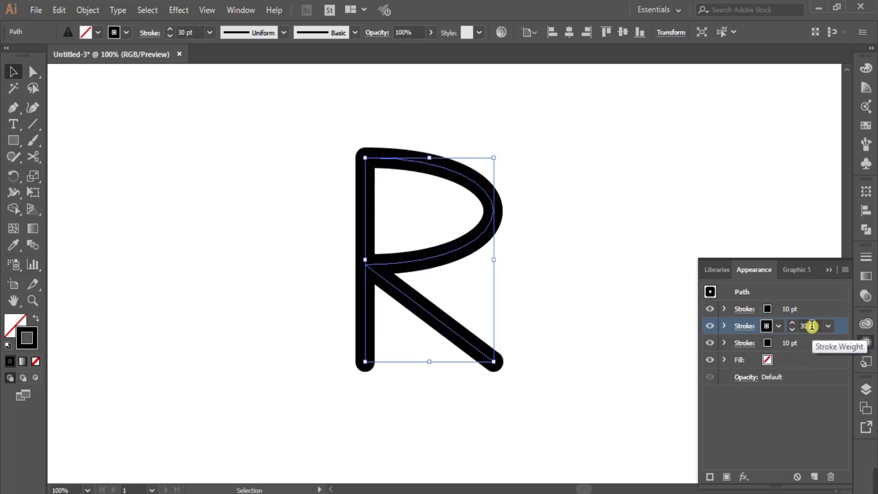
{"action": "left_click", "coordinate": [786, 309]}
{"action": "left_click", "coordinate": [799, 310]}
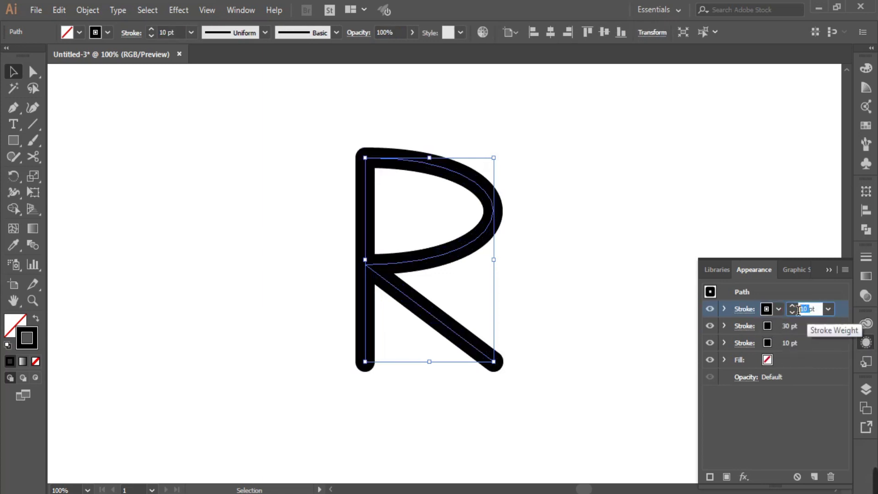
{"action": "type", "text": "50"}
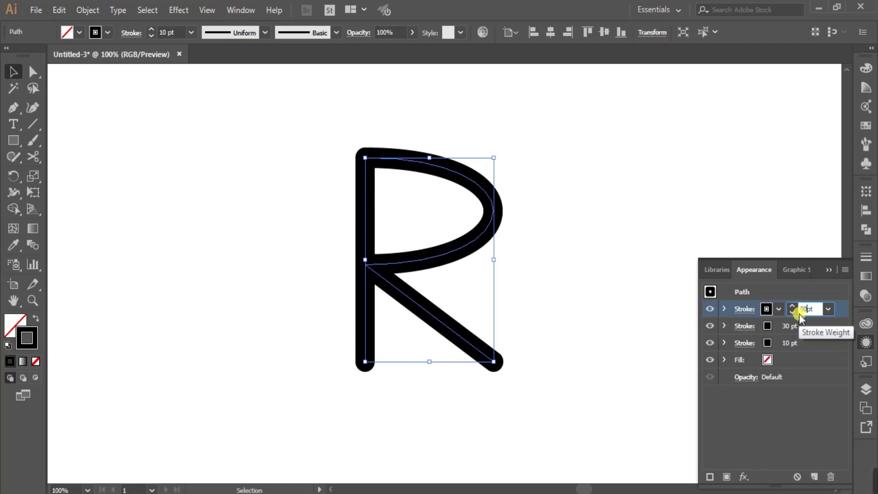
{"action": "key", "text": "Return"}
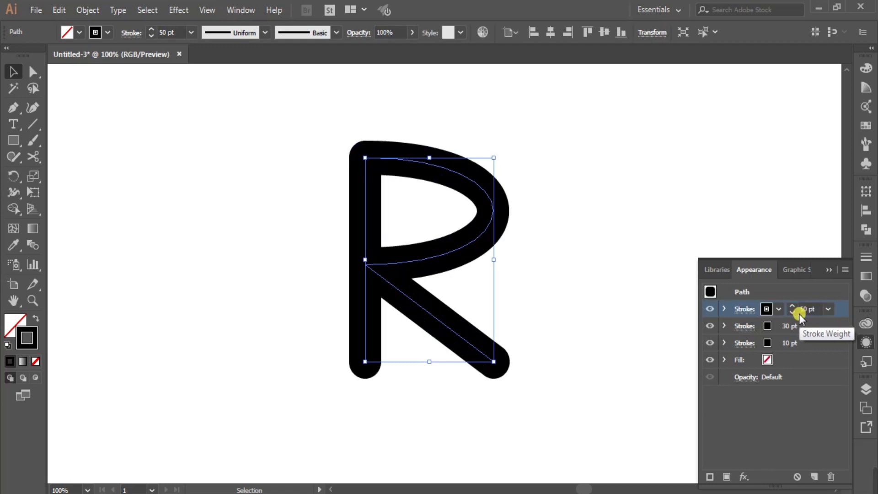
{"action": "left_click", "coordinate": [828, 269]}
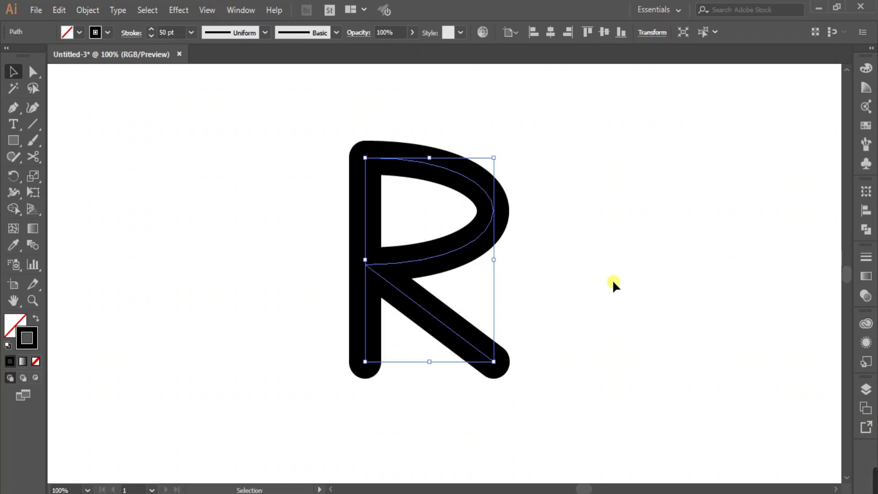
Step: Cut the R's path with the Scissors tool at the stem's upper corner and at the junction of bowl and leg
{"action": "left_click", "coordinate": [33, 156]}
{"action": "left_click", "coordinate": [365, 158]}
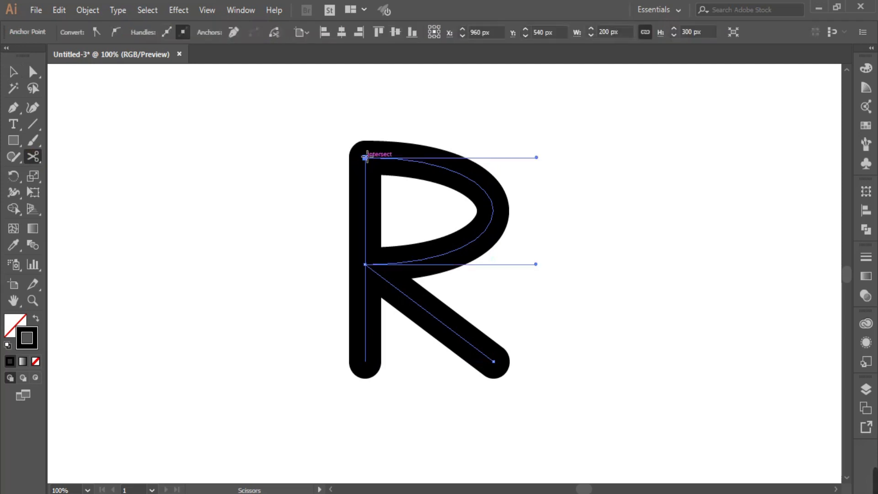
{"action": "left_click", "coordinate": [365, 264]}
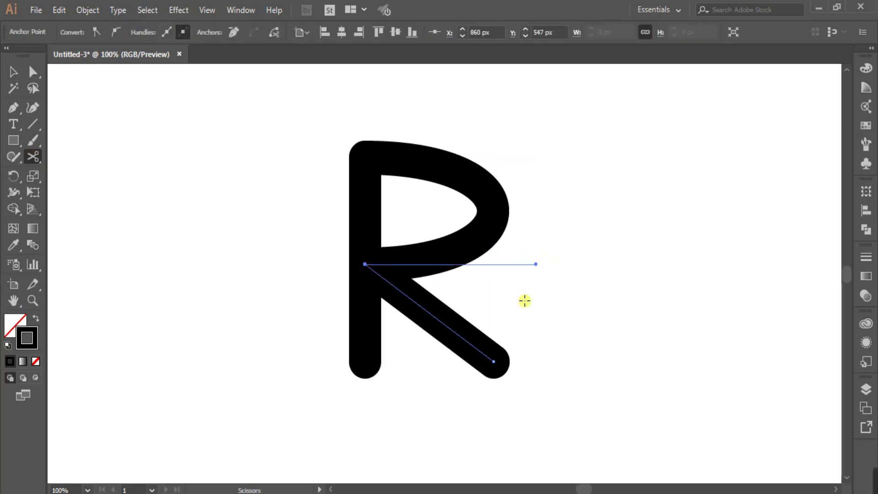
{"action": "left_click", "coordinate": [13, 72]}
{"action": "left_click", "coordinate": [244, 193]}
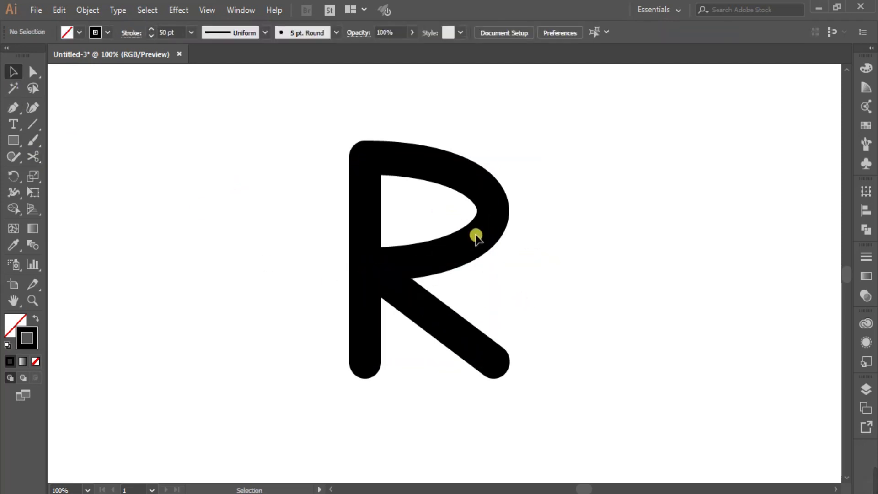
{"action": "left_click", "coordinate": [476, 235]}
{"action": "left_click", "coordinate": [298, 313]}
{"action": "left_click", "coordinate": [371, 332]}
{"action": "left_click", "coordinate": [244, 216]}
Step: Select all parts of the R, expand their appearance, and expand fill and stroke into shapes
{"action": "left_click_drag", "start_coordinate": [294, 111], "coordinate": [571, 429]}
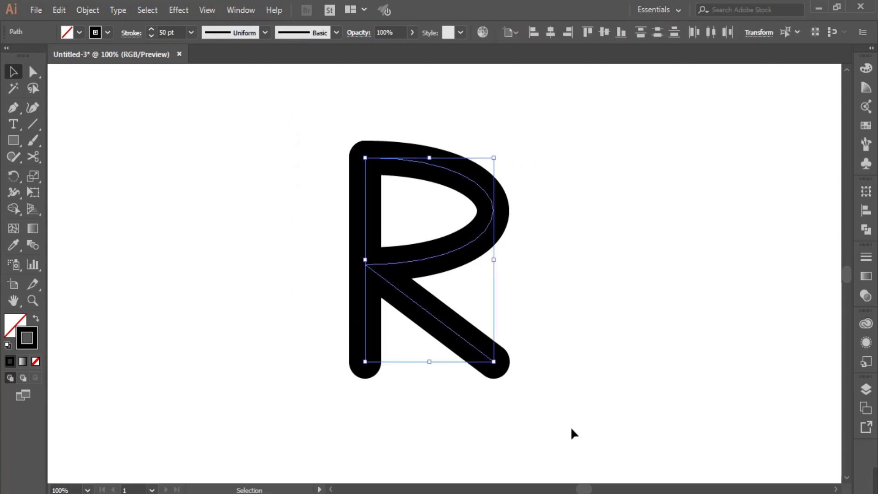
{"action": "left_click", "coordinate": [85, 10]}
{"action": "left_click", "coordinate": [152, 155]}
{"action": "left_click", "coordinate": [85, 11]}
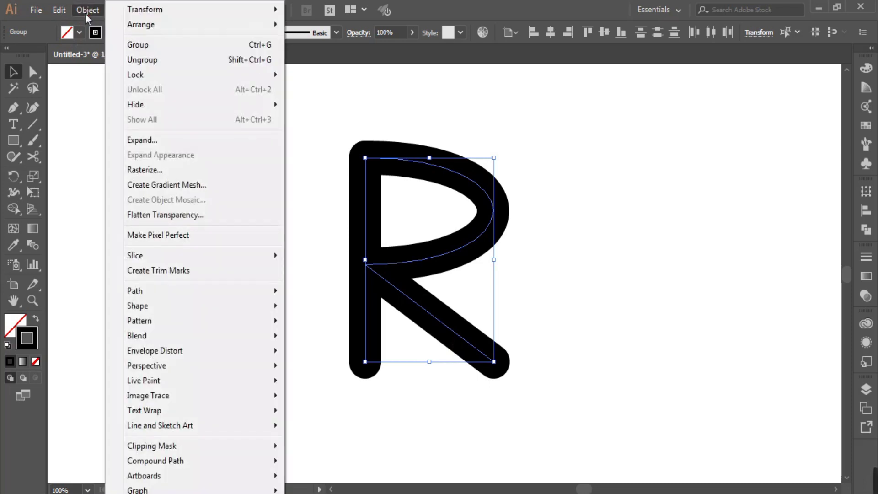
{"action": "left_click", "coordinate": [158, 140]}
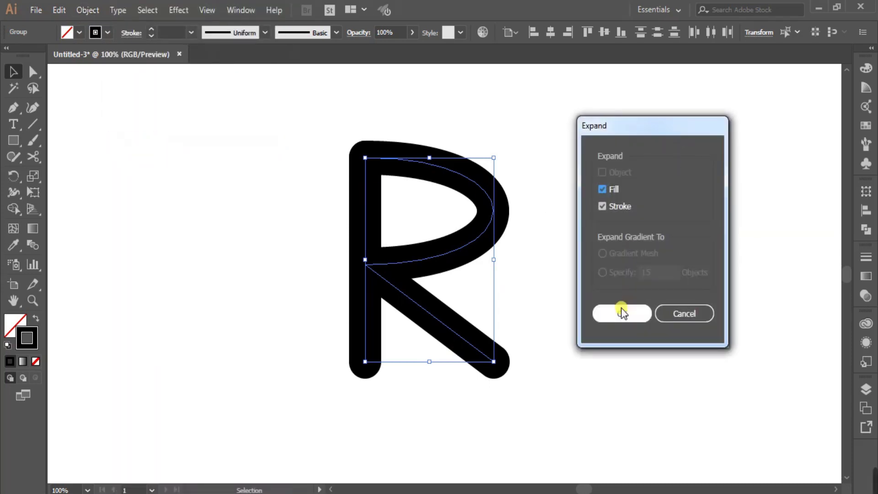
{"action": "left_click", "coordinate": [621, 314]}
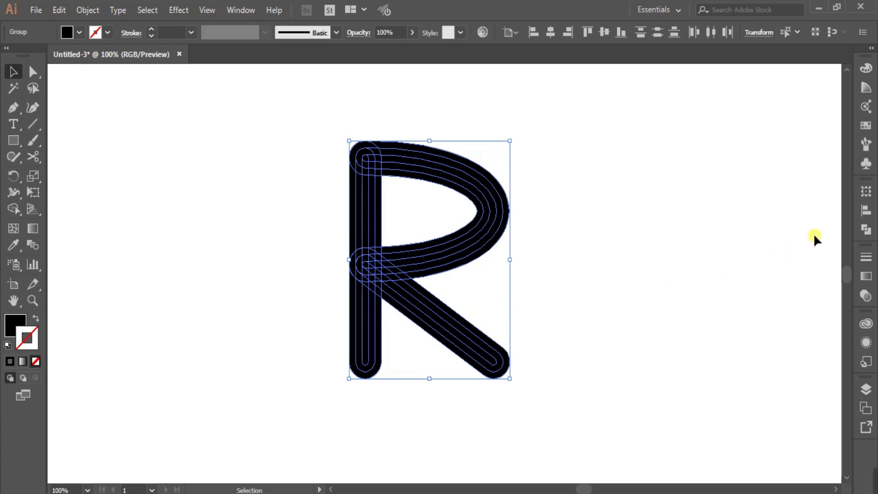
Step: Apply the Pathfinder Outline operation to the expanded R, set the resulting lines' stroke to 3 pt, and deselect
{"action": "left_click", "coordinate": [864, 229]}
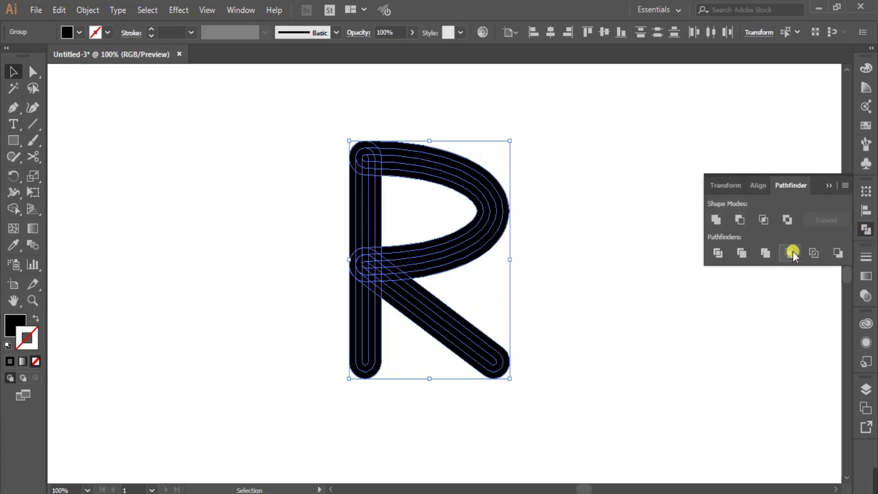
{"action": "left_click", "coordinate": [813, 253]}
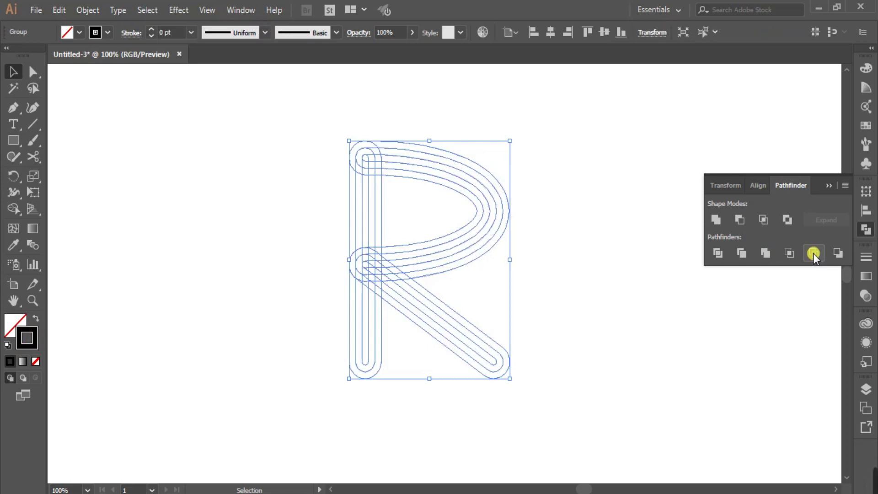
{"action": "left_click", "coordinate": [828, 184]}
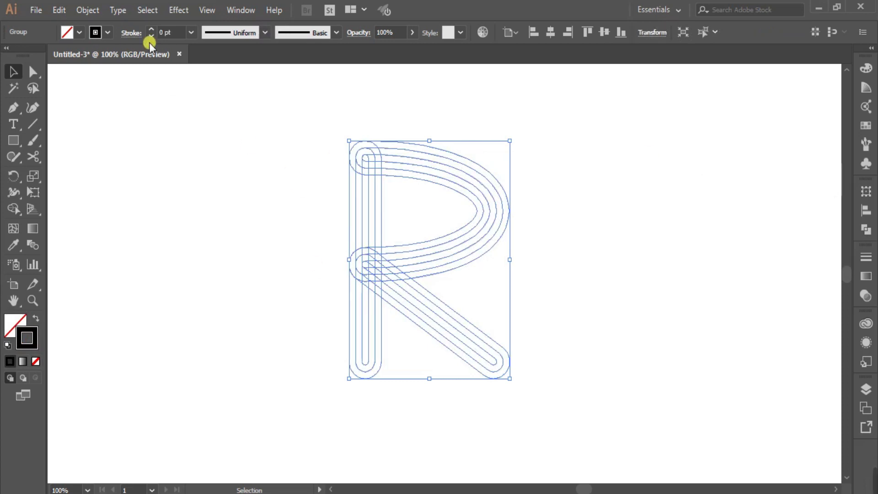
{"action": "left_click", "coordinate": [189, 32]}
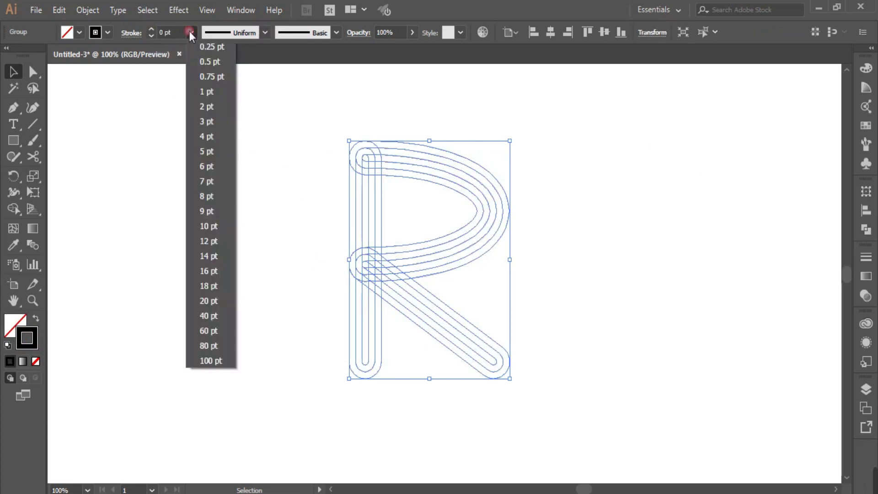
{"action": "left_click", "coordinate": [208, 121]}
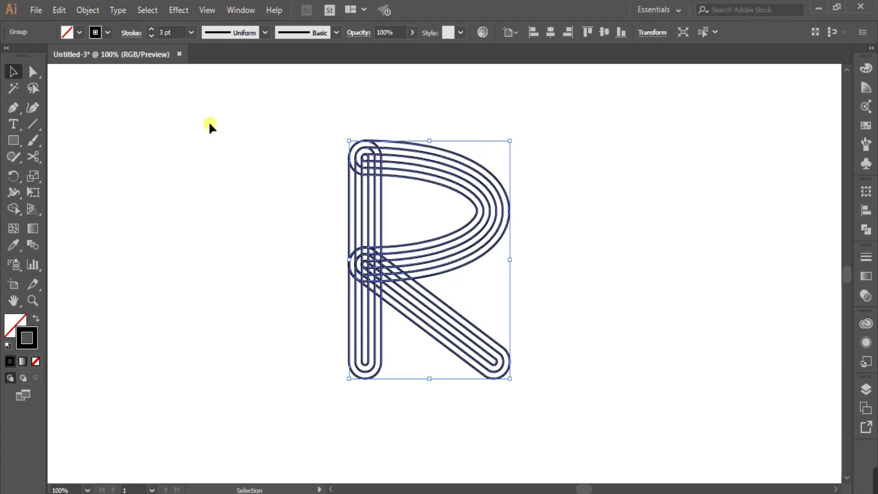
{"action": "left_click", "coordinate": [284, 173]}
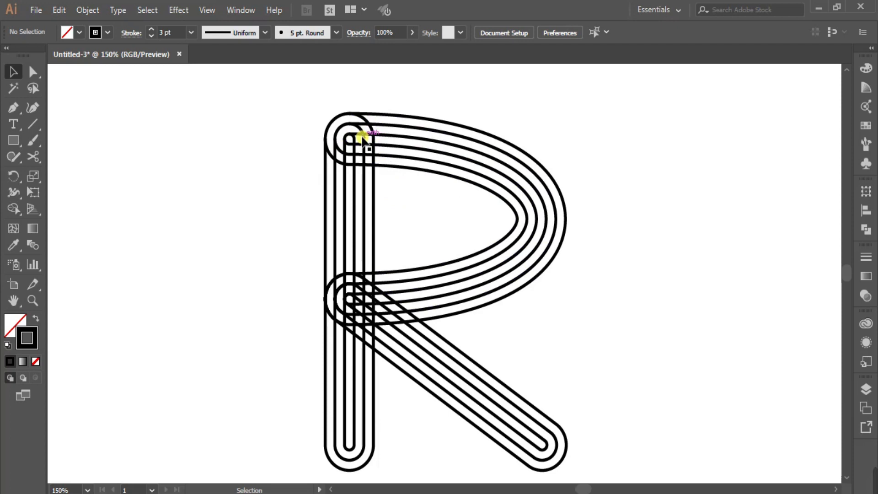
Step: Ungroup the outlined R into separate line segments
{"action": "key", "text": "ctrl+equal"}
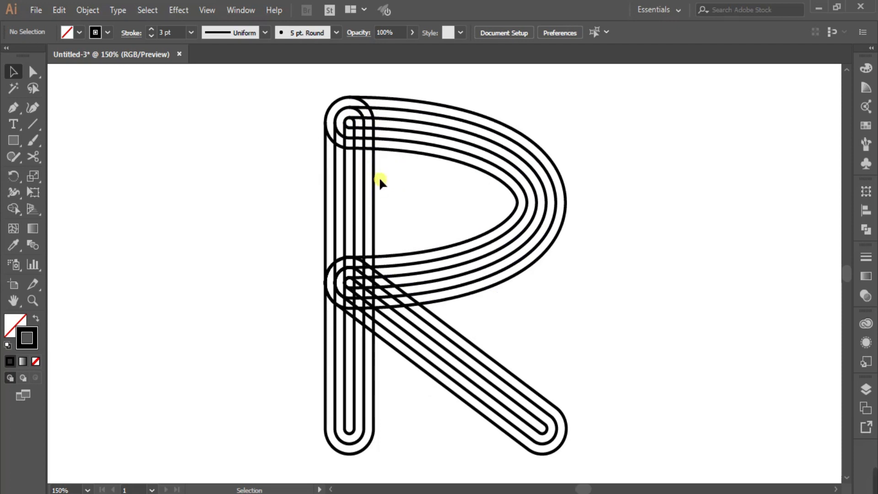
{"action": "left_click", "coordinate": [403, 147]}
{"action": "right_click", "coordinate": [405, 151]}
{"action": "left_click", "coordinate": [464, 252]}
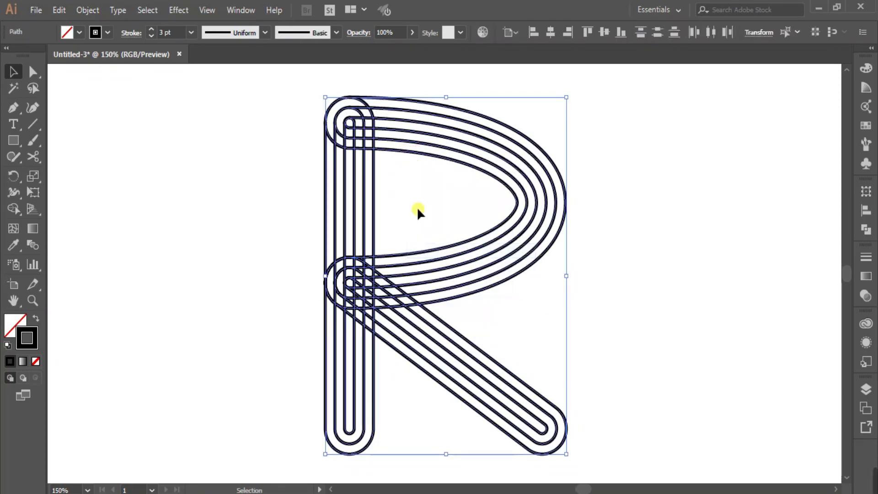
Step: Delete the stem line segments lying between the bowl's two lowest lines at the R's upper corner
{"action": "left_click", "coordinate": [392, 182]}
{"action": "left_click", "coordinate": [367, 150]}
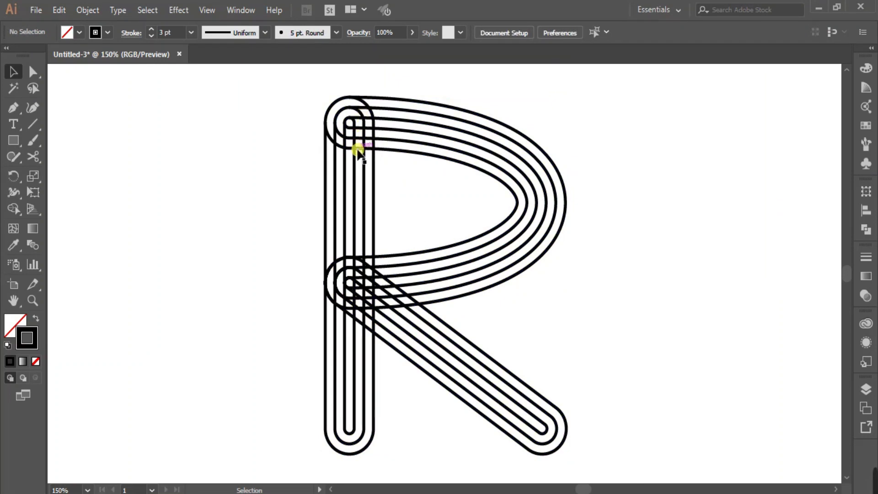
{"action": "left_click", "coordinate": [335, 137]}
{"action": "key", "text": "Delete"}
{"action": "left_click", "coordinate": [354, 144]}
{"action": "key", "text": "Delete"}
{"action": "left_click", "coordinate": [364, 143]}
{"action": "key", "text": "Delete"}
{"action": "left_click", "coordinate": [373, 143]}
{"action": "key", "text": "Delete"}
Step: Delete the remaining stem segments and stem arcs crossing the bowl's rounded end at the upper corner
{"action": "left_click", "coordinate": [364, 133]}
{"action": "key", "text": "Delete"}
{"action": "left_click", "coordinate": [355, 133]}
{"action": "key", "text": "Delete"}
{"action": "left_click", "coordinate": [354, 123]}
{"action": "key", "text": "Delete"}
{"action": "left_click", "coordinate": [364, 123]}
{"action": "key", "text": "Delete"}
{"action": "left_click", "coordinate": [372, 124]}
{"action": "key", "text": "Delete"}
{"action": "left_click", "coordinate": [371, 113]}
{"action": "key", "text": "Delete"}
{"action": "left_click", "coordinate": [363, 102]}
{"action": "key", "text": "Delete"}
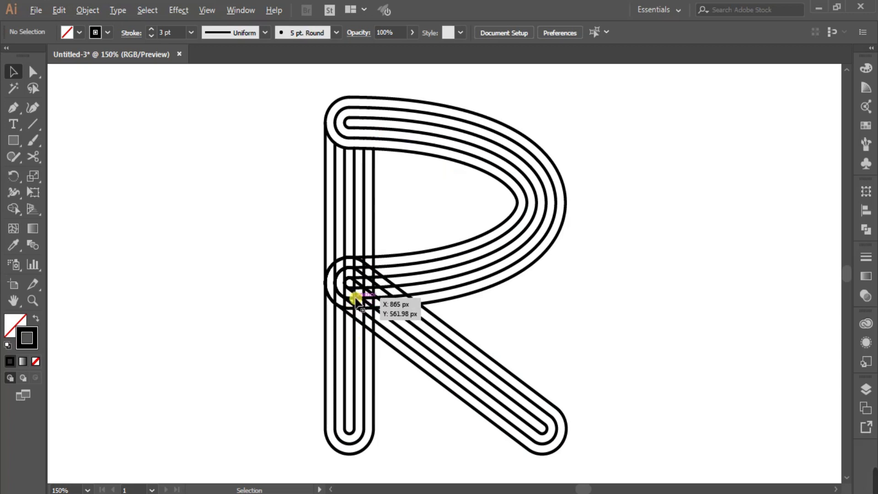
Step: Delete the arc pieces between the stem's first two vertical lines at the junction with the bowl and leg
{"action": "scroll", "coordinate": [352, 300], "scroll_direction": "up", "scroll_amount": 2}
{"action": "left_click_drag", "start_coordinate": [322, 221], "coordinate": [324, 221]}
{"action": "key", "text": "Delete"}
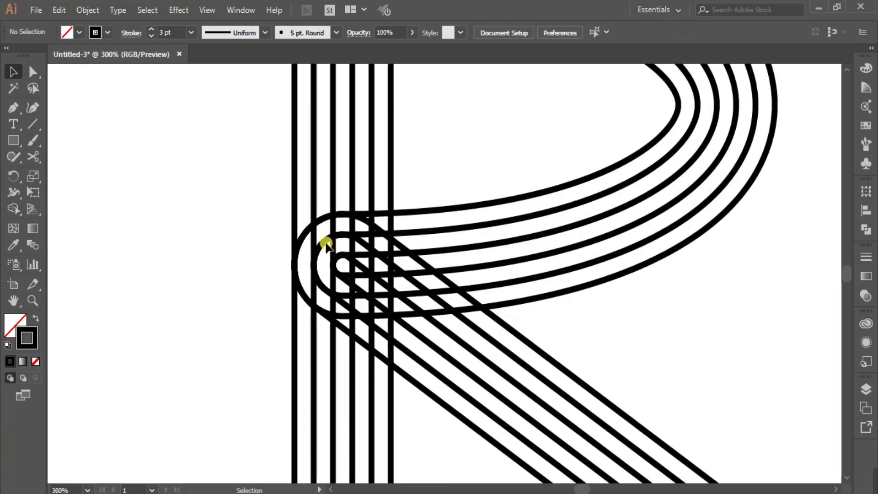
{"action": "left_click", "coordinate": [304, 237]}
{"action": "key", "text": "Delete"}
{"action": "left_click_drag", "start_coordinate": [302, 219], "coordinate": [306, 325]}
{"action": "key", "text": "Delete"}
Step: Select the remaining arc pieces around the stem's two outermost lines at the junction, excluding the vertical lines, and delete them
{"action": "left_click_drag", "start_coordinate": [288, 220], "coordinate": [322, 326]}
{"action": "left_click", "coordinate": [322, 326], "text": "shift"}
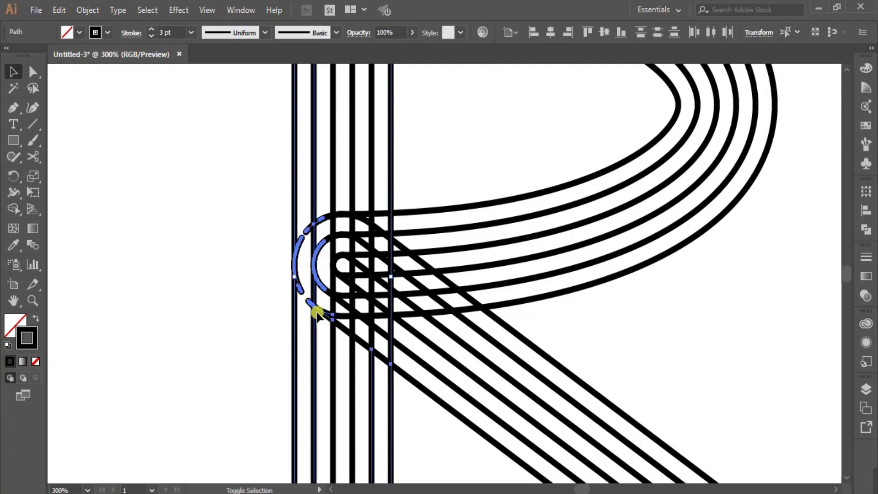
{"action": "left_click", "coordinate": [315, 200], "text": "shift"}
{"action": "left_click", "coordinate": [295, 202], "text": "shift"}
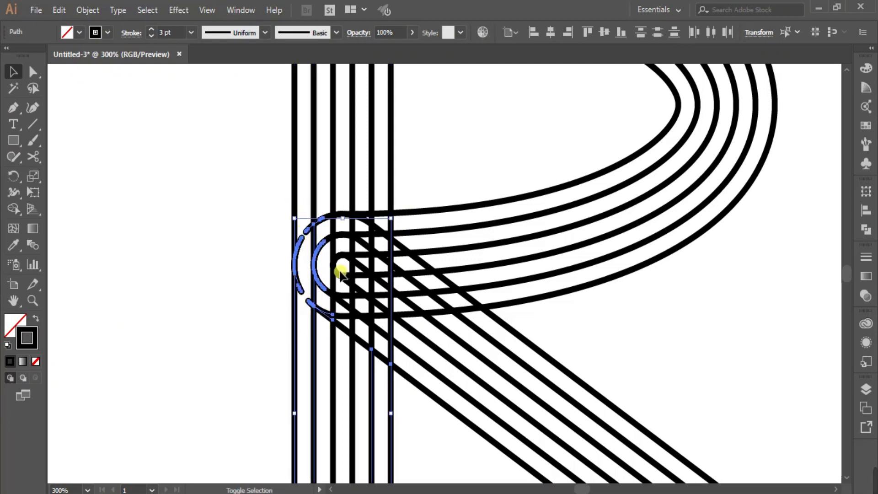
{"action": "left_click", "coordinate": [315, 339], "text": "shift"}
{"action": "left_click", "coordinate": [295, 343], "text": "shift"}
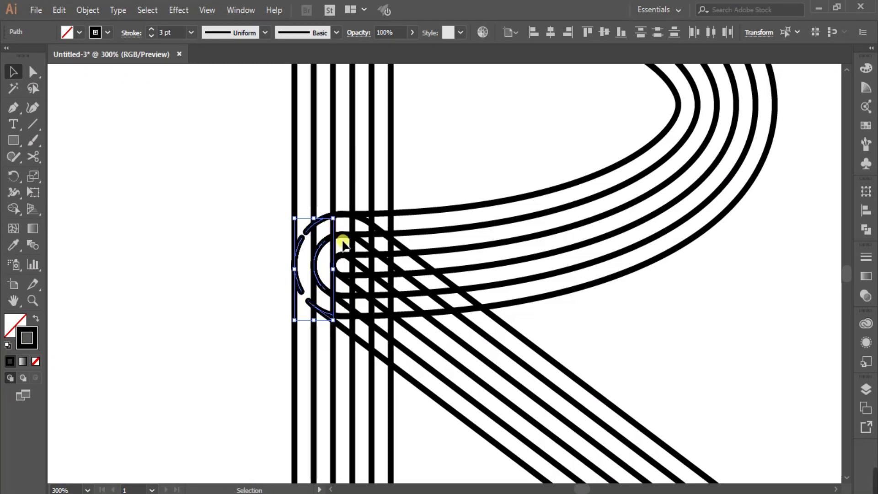
{"action": "key", "text": "Delete"}
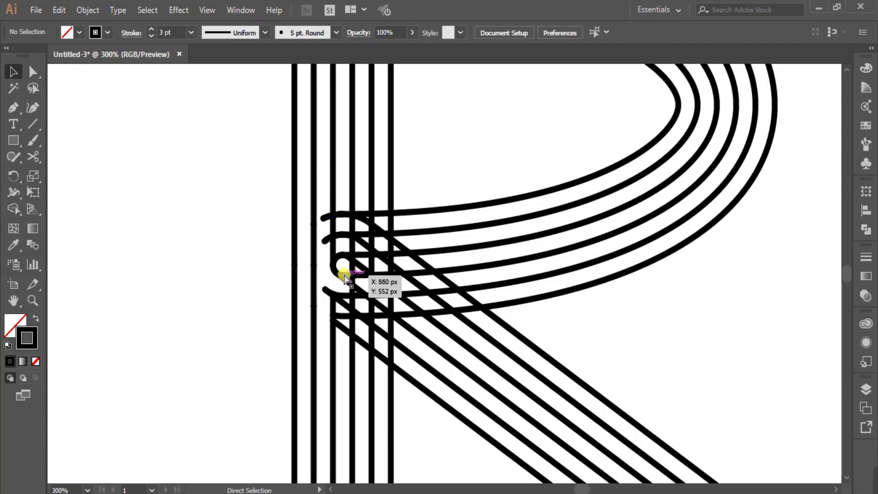
{"action": "key", "text": "ctrl+z"}
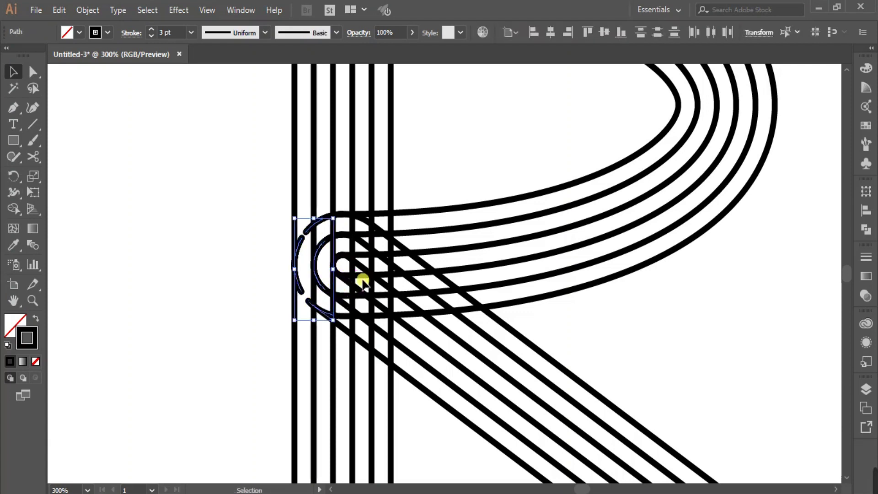
{"action": "key", "text": "Delete"}
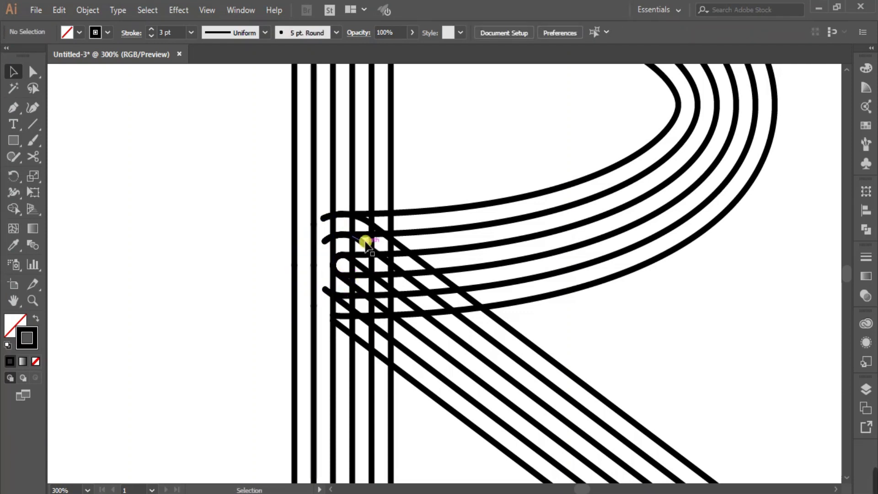
Step: Delete the bowl and leg segments that cross the gaps between the stem's inner vertical lines
{"action": "left_click_drag", "start_coordinate": [322, 197], "coordinate": [329, 301]}
{"action": "key", "text": "Delete"}
{"action": "left_click_drag", "start_coordinate": [342, 194], "coordinate": [343, 361]}
{"action": "key", "text": "Delete"}
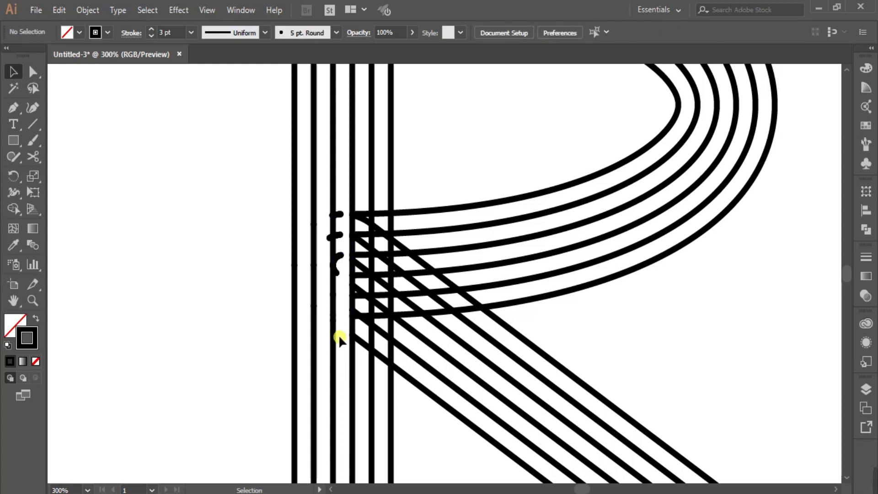
{"action": "left_click_drag", "start_coordinate": [361, 251], "coordinate": [362, 376]}
{"action": "key", "text": "Delete"}
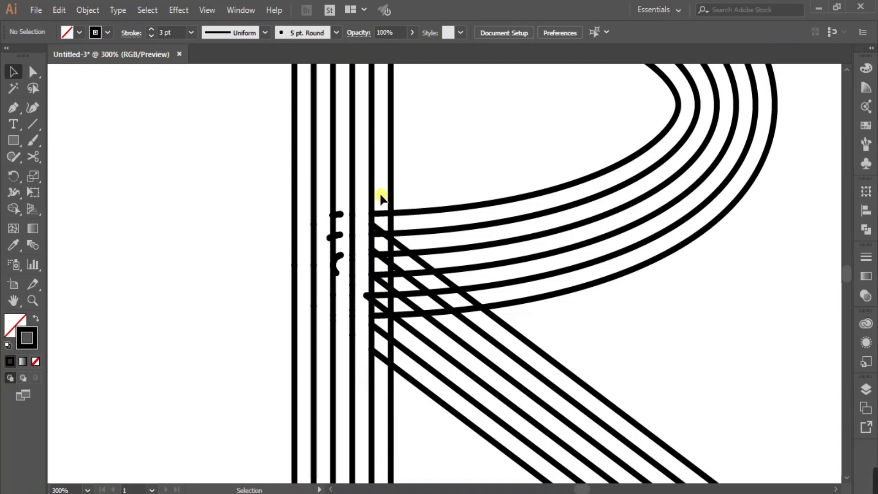
{"action": "left_click_drag", "start_coordinate": [378, 189], "coordinate": [377, 386]}
{"action": "key", "text": "Delete"}
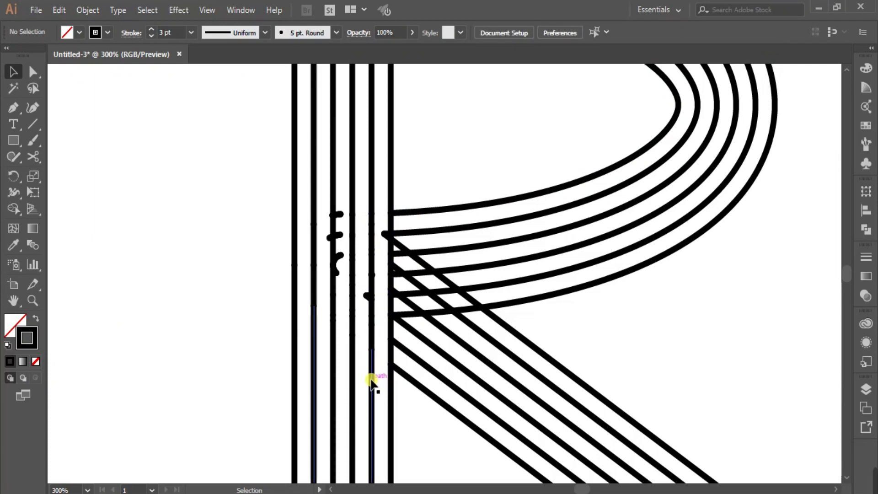
Step: Select the leftover stubs on the stem's third vertical line, excluding the line itself, and delete them
{"action": "left_click_drag", "start_coordinate": [324, 198], "coordinate": [346, 301]}
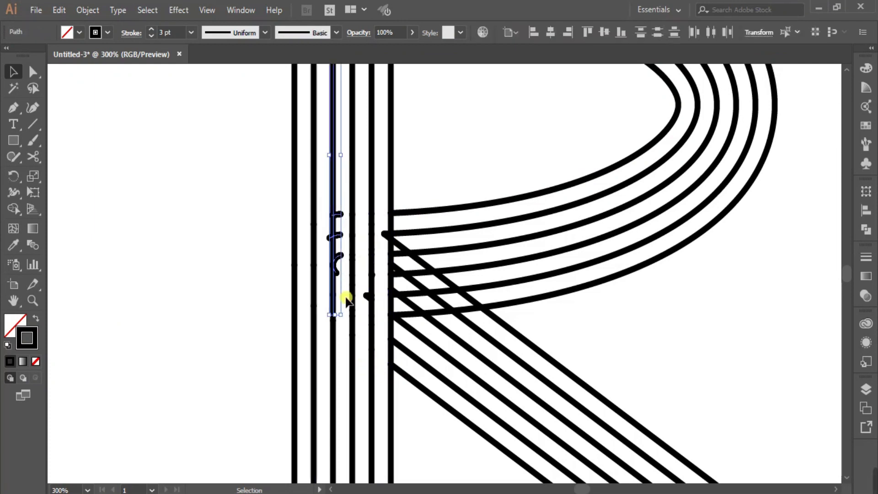
{"action": "left_click", "coordinate": [333, 162], "text": "shift"}
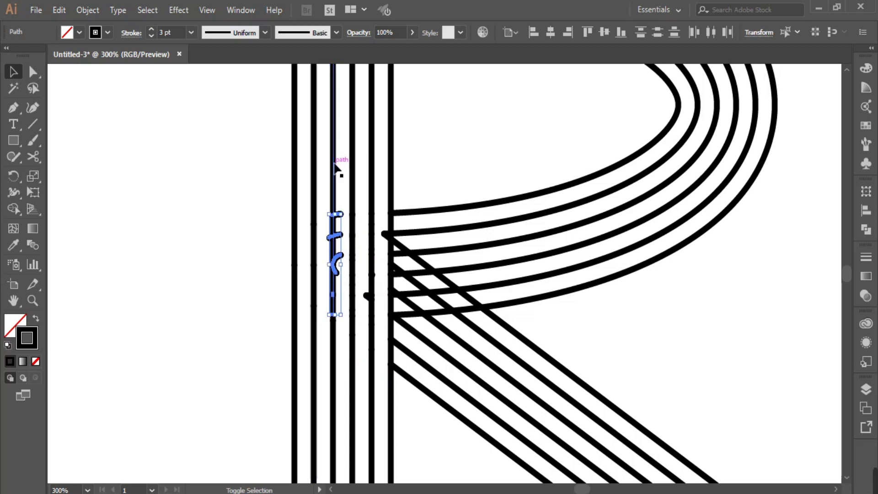
{"action": "left_click", "coordinate": [335, 305], "text": "shift"}
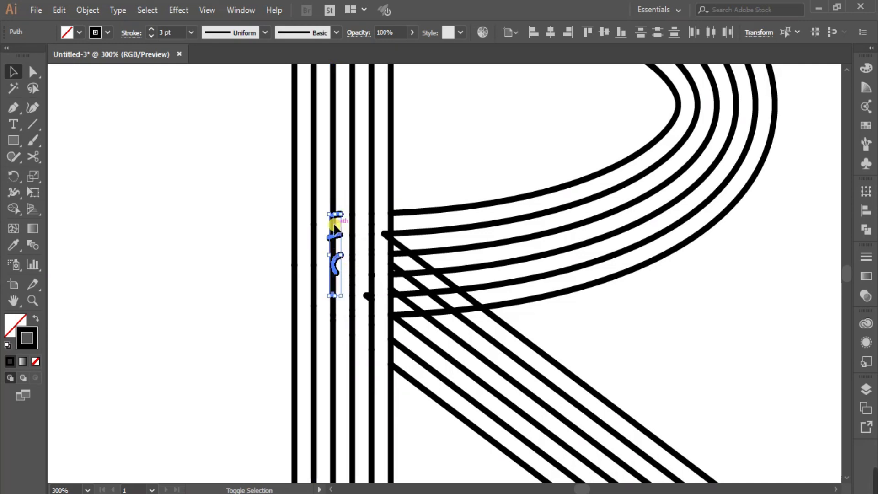
{"action": "key", "text": "Delete"}
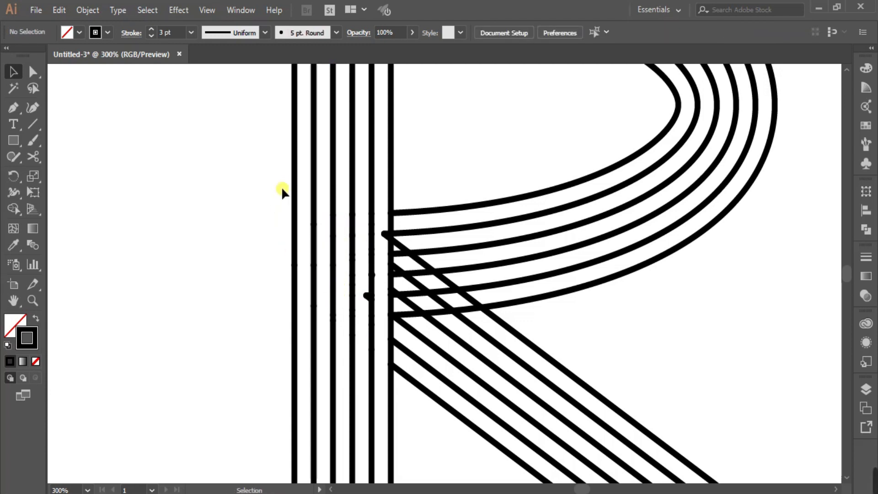
Step: Delete the leftover stubs beside the stem's fifth and sixth vertical lines, keeping the vertical lines intact
{"action": "left_click", "coordinate": [384, 235]}
{"action": "key", "text": "Delete"}
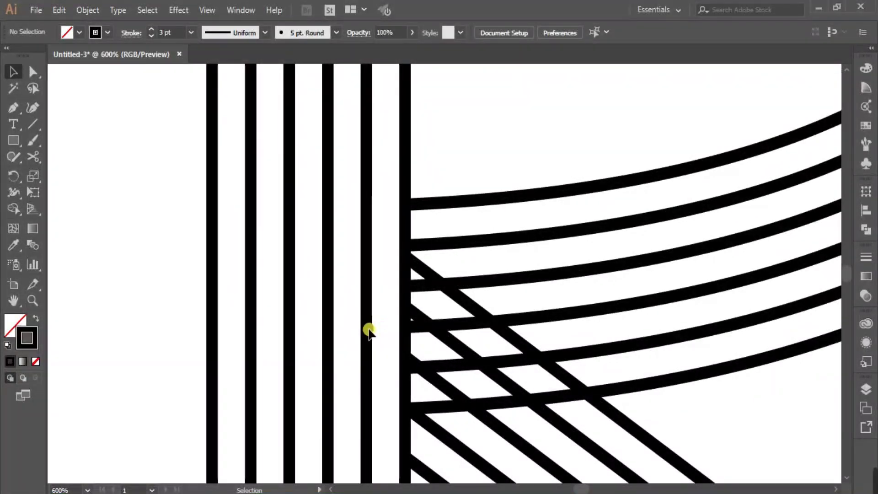
{"action": "left_click_drag", "start_coordinate": [357, 307], "coordinate": [382, 362]}
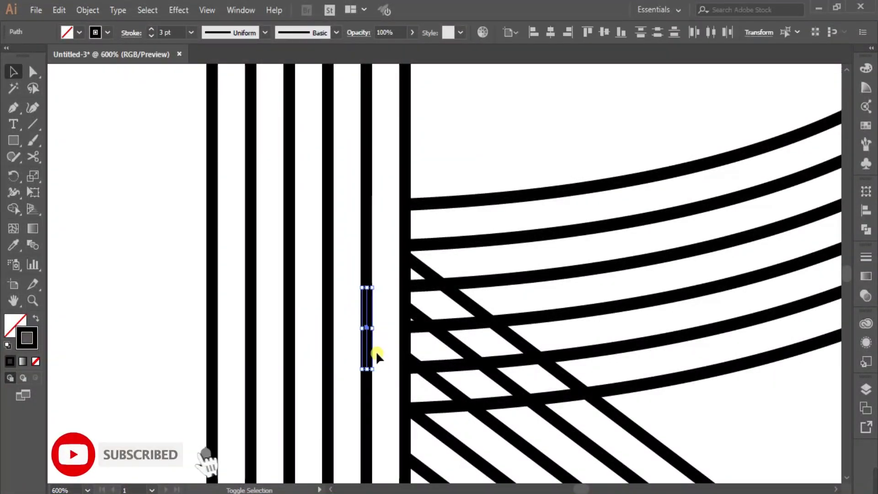
{"action": "left_click", "coordinate": [367, 349], "text": "shift"}
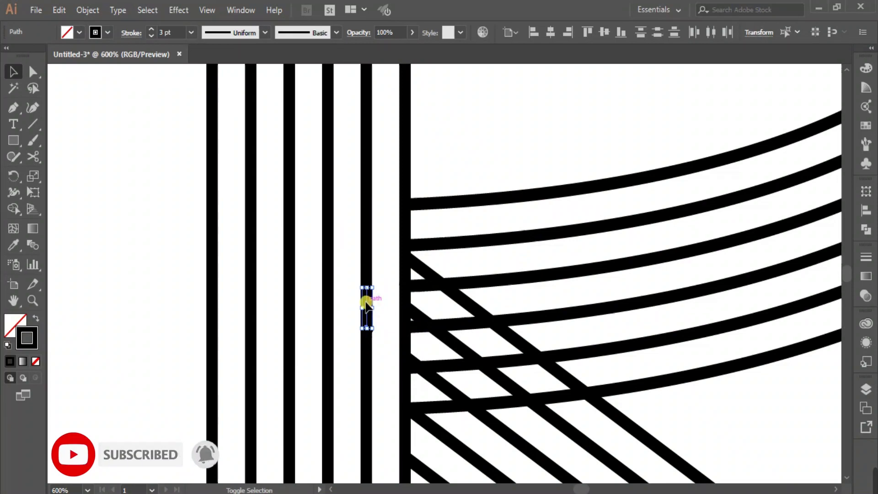
{"action": "left_click", "coordinate": [366, 302], "text": "shift"}
{"action": "key", "text": "Delete"}
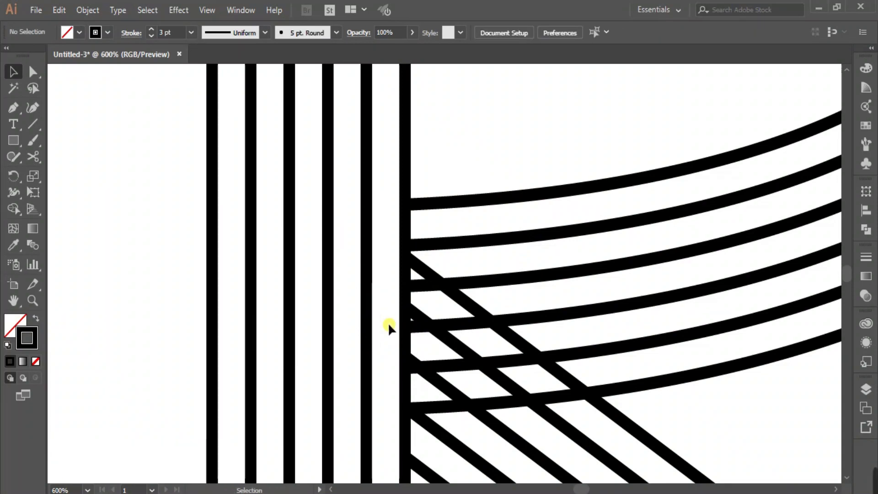
Step: Delete the bowl line segments that run between the leg's two uppermost lines
{"action": "scroll", "coordinate": [390, 290], "scroll_direction": "down", "scroll_amount": 2}
{"action": "scroll", "coordinate": [390, 290], "scroll_direction": "down", "scroll_amount": 2}
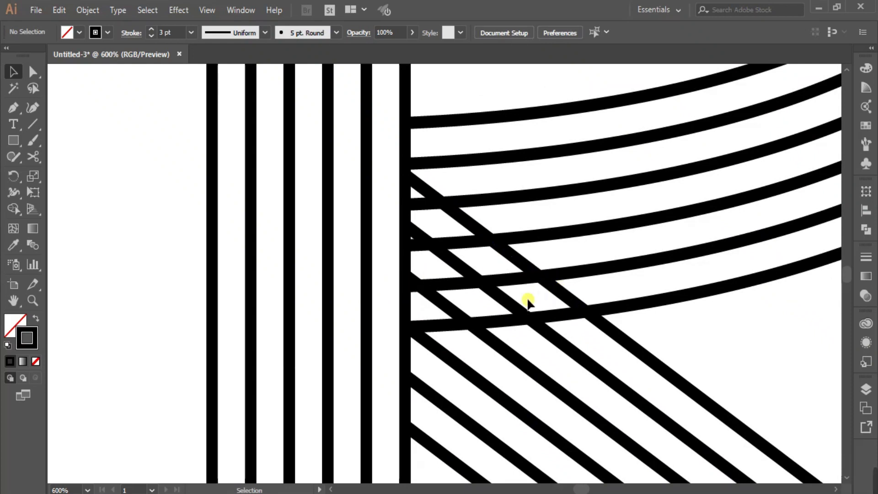
{"action": "left_click", "coordinate": [556, 314]}
{"action": "key", "text": "Delete"}
{"action": "left_click", "coordinate": [517, 281]}
{"action": "key", "text": "Delete"}
{"action": "left_click", "coordinate": [470, 248]}
{"action": "key", "text": "Delete"}
{"action": "left_click", "coordinate": [420, 202]}
{"action": "key", "text": "Delete"}
Step: Delete the remaining bowl segments crossing the leg's lower lines next to the stem
{"action": "left_click", "coordinate": [441, 281]}
{"action": "key", "text": "Delete"}
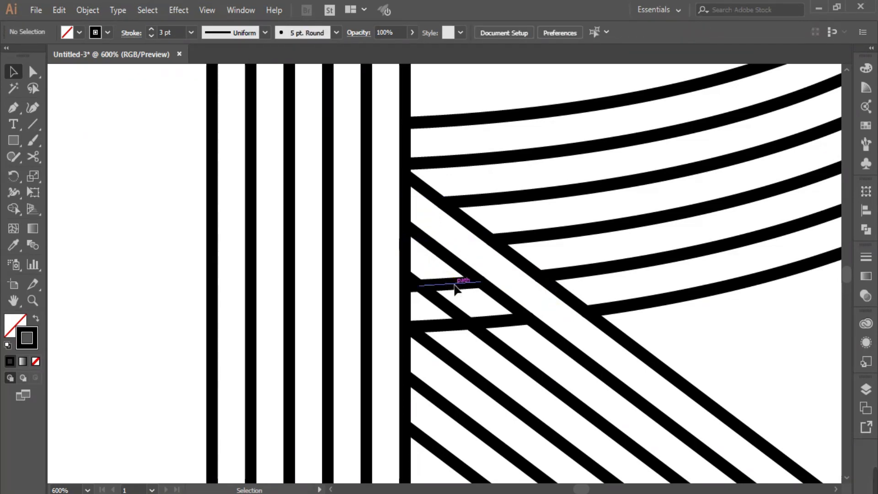
{"action": "left_click", "coordinate": [500, 322]}
{"action": "key", "text": "Delete"}
{"action": "left_click", "coordinate": [437, 325]}
{"action": "key", "text": "Delete"}
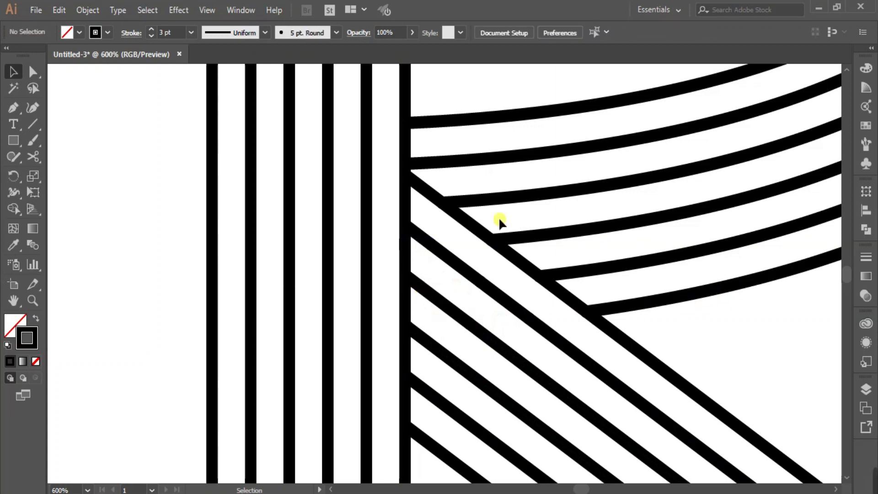
Step: Select the entire R and increase its stroke weight to 6 pt
{"action": "scroll", "coordinate": [501, 243], "scroll_direction": "down", "scroll_amount": 3, "text": "alt"}
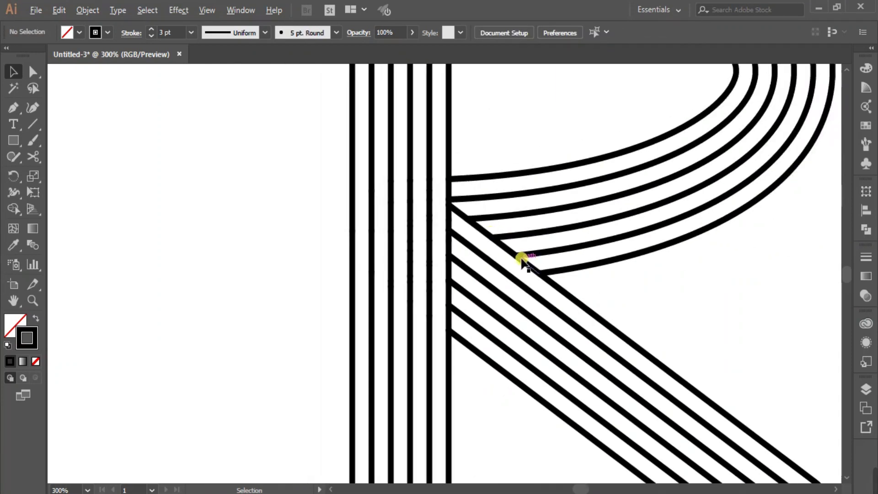
{"action": "scroll", "coordinate": [615, 285], "scroll_direction": "down", "scroll_amount": 1, "text": "alt"}
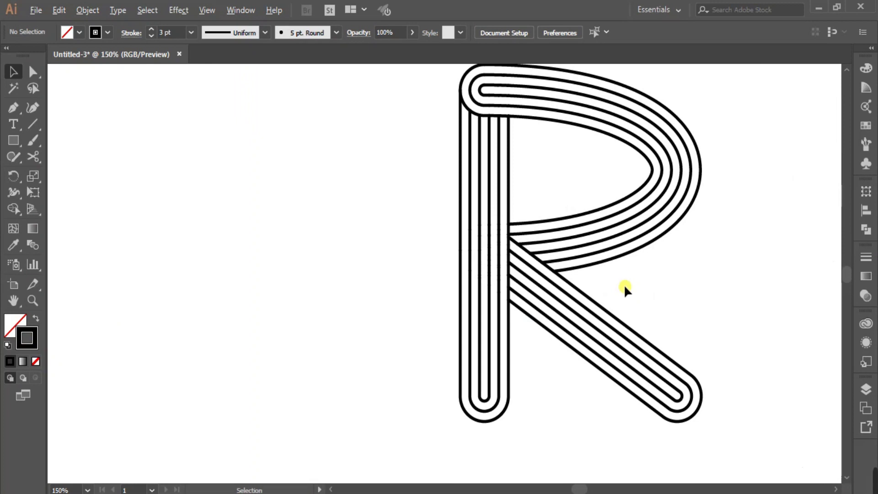
{"action": "left_click_drag", "start_coordinate": [693, 298], "coordinate": [602, 307]}
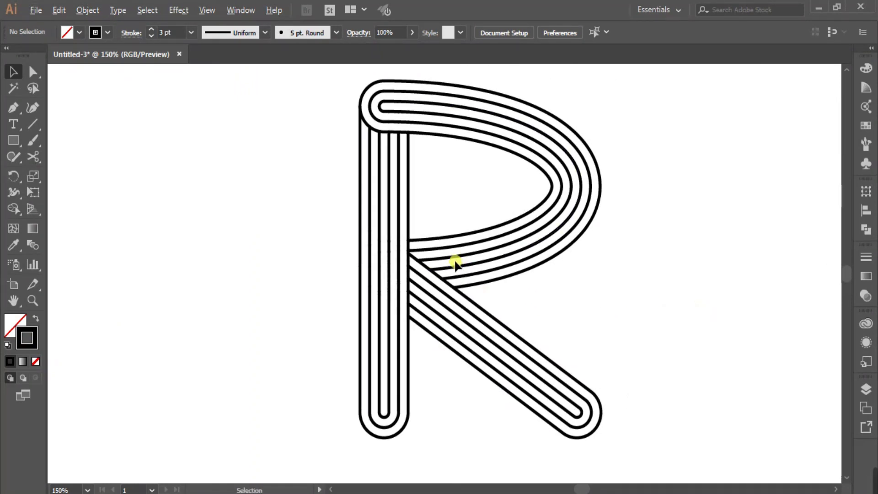
{"action": "scroll", "coordinate": [456, 264], "scroll_direction": "down", "scroll_amount": 1, "text": "alt"}
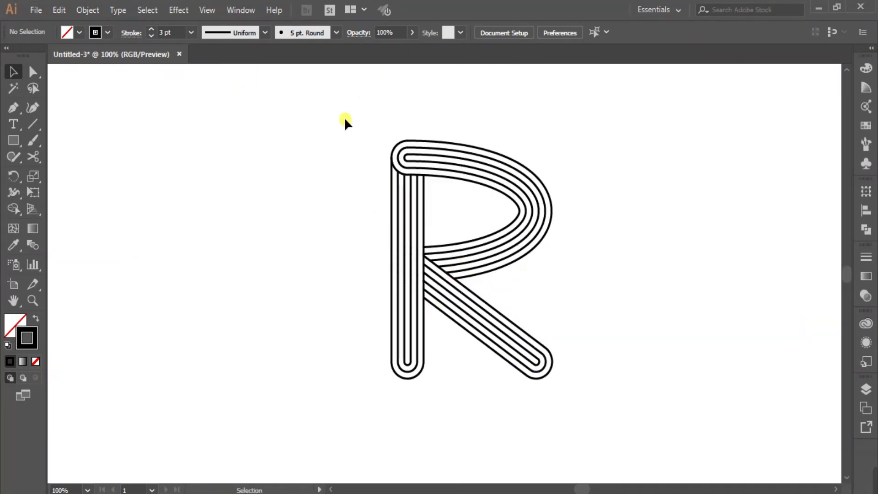
{"action": "left_click_drag", "start_coordinate": [344, 117], "coordinate": [598, 421]}
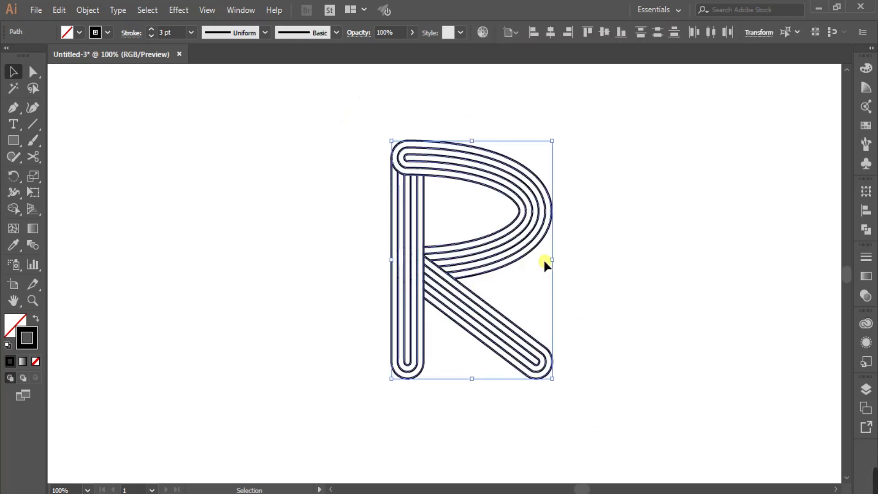
{"action": "left_click", "coordinate": [150, 27]}
{"action": "left_click", "coordinate": [151, 28]}
{"action": "left_click", "coordinate": [151, 28]}
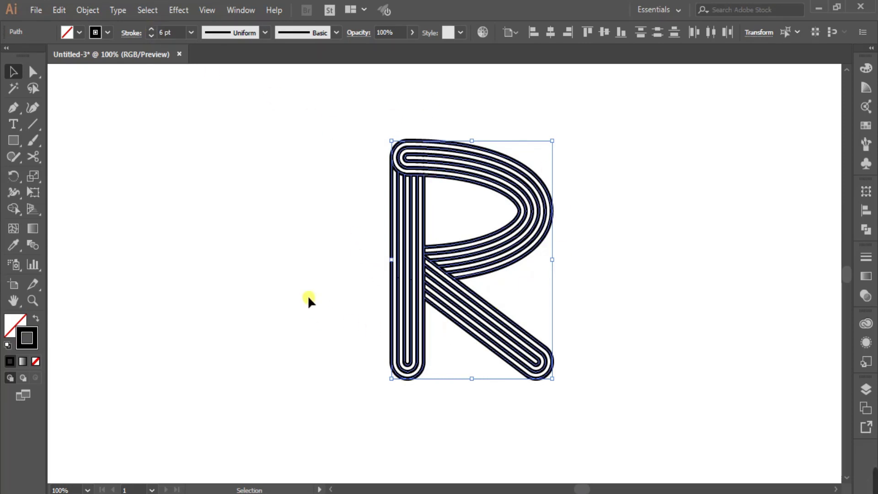
Step: Expand the selected R's fill and stroke into shapes
{"action": "left_click", "coordinate": [86, 12]}
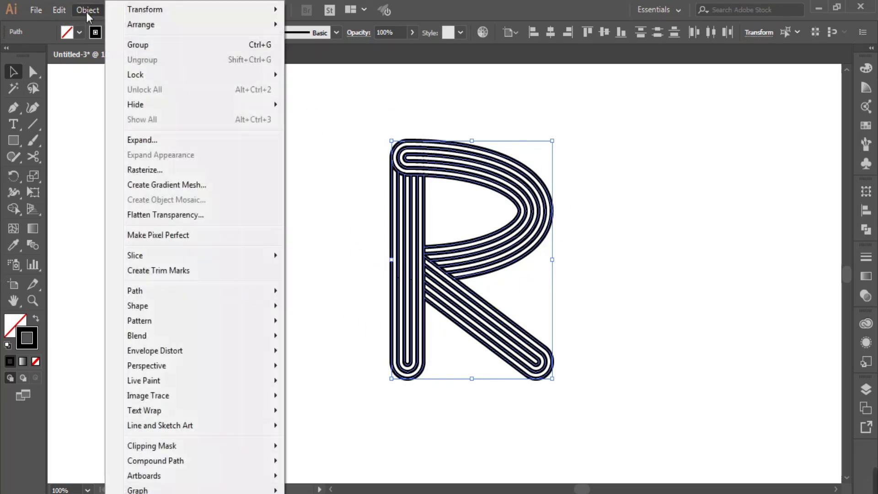
{"action": "left_click", "coordinate": [138, 139]}
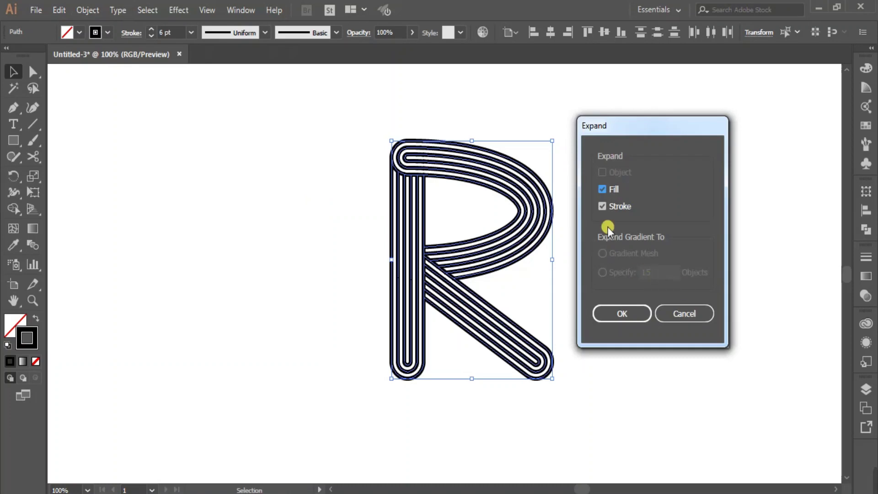
{"action": "left_click", "coordinate": [618, 314]}
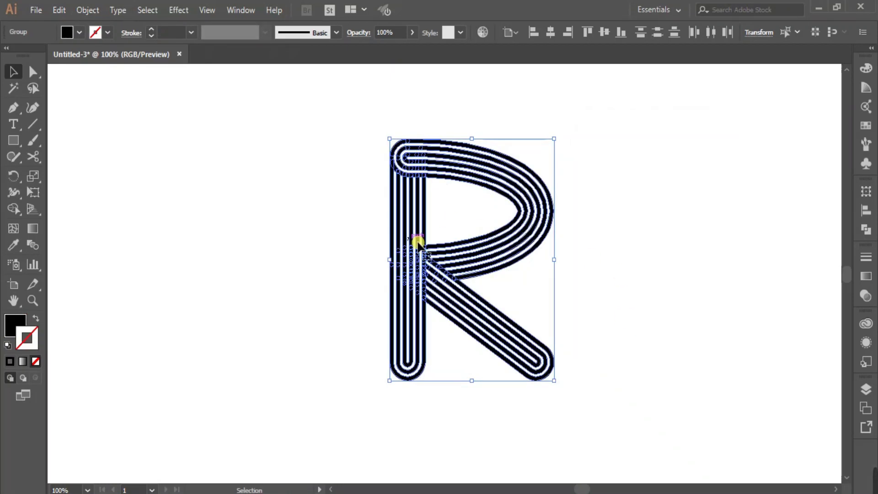
Step: Merge the expanded shapes with the Pathfinder Unite mode and deselect the R
{"action": "left_click", "coordinate": [866, 229]}
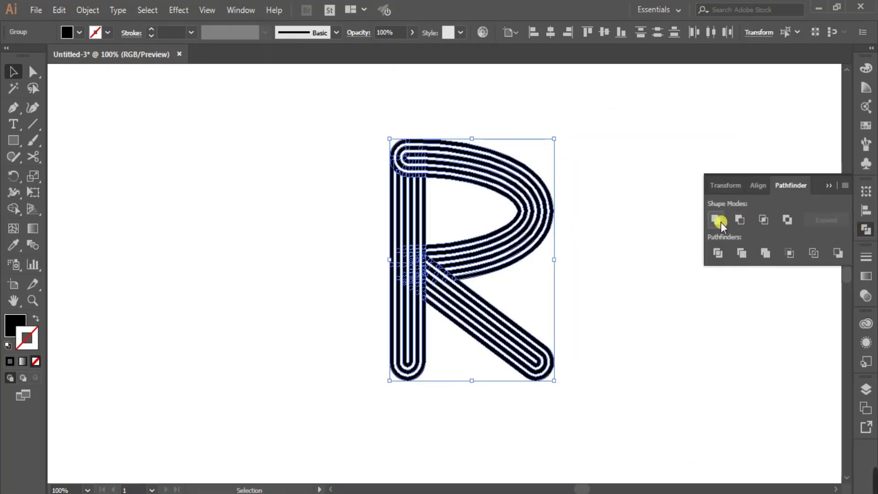
{"action": "left_click", "coordinate": [720, 221]}
{"action": "left_click", "coordinate": [828, 185]}
{"action": "left_click", "coordinate": [580, 243]}
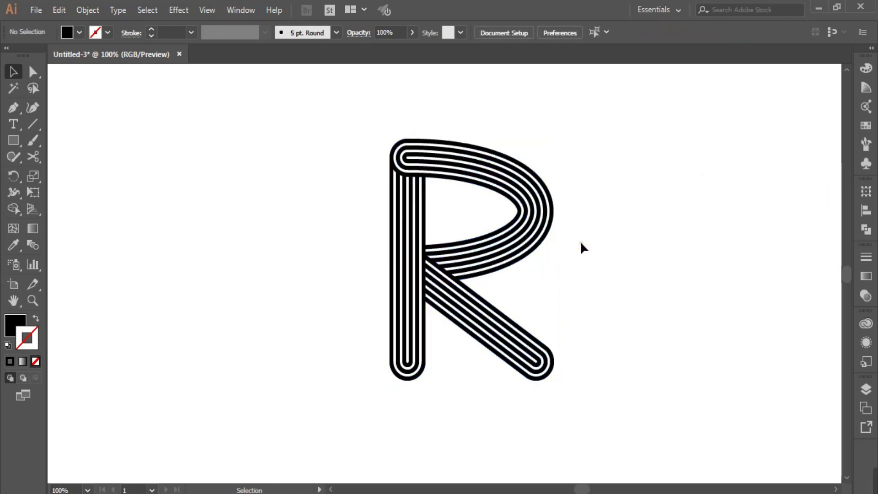